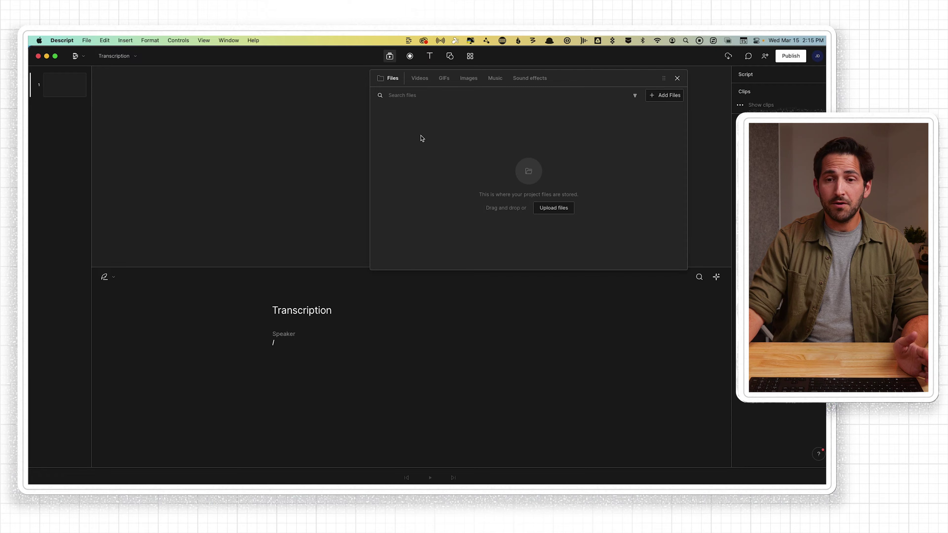
- Add the video "Here's How Much 'Billboard Lawyers' Actually Make (Backed By Data) - 1080p.mp4" from Downloads to the project files
mouse_move(515, 468)
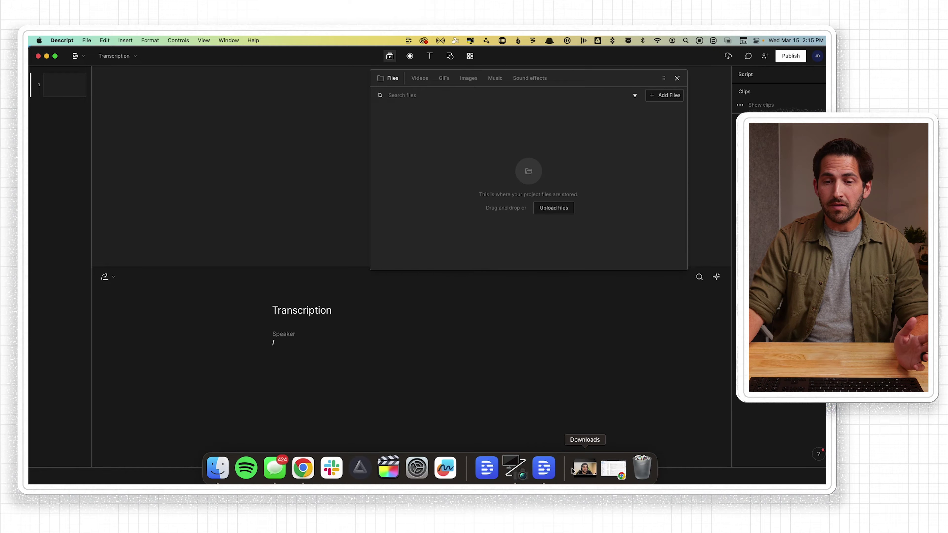
left_click(584, 468)
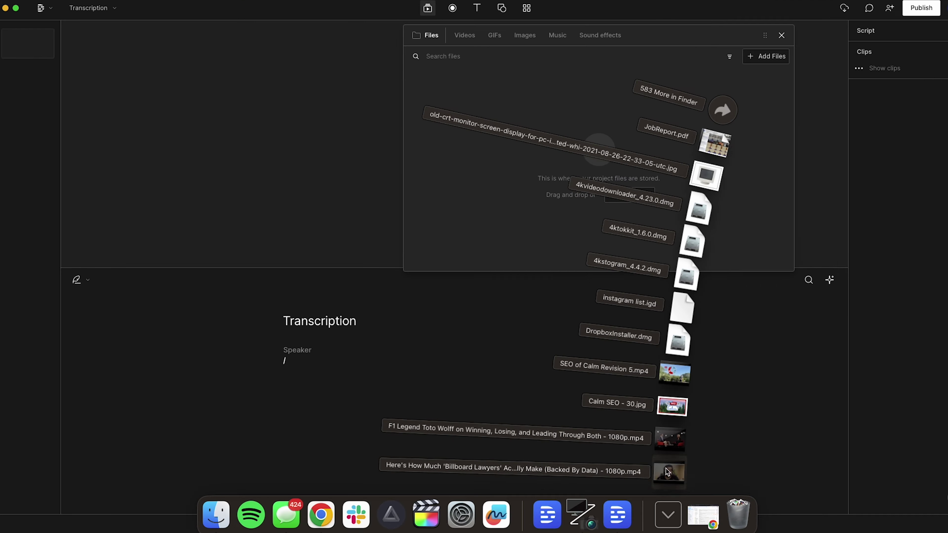
left_click_drag(587, 439, 502, 165)
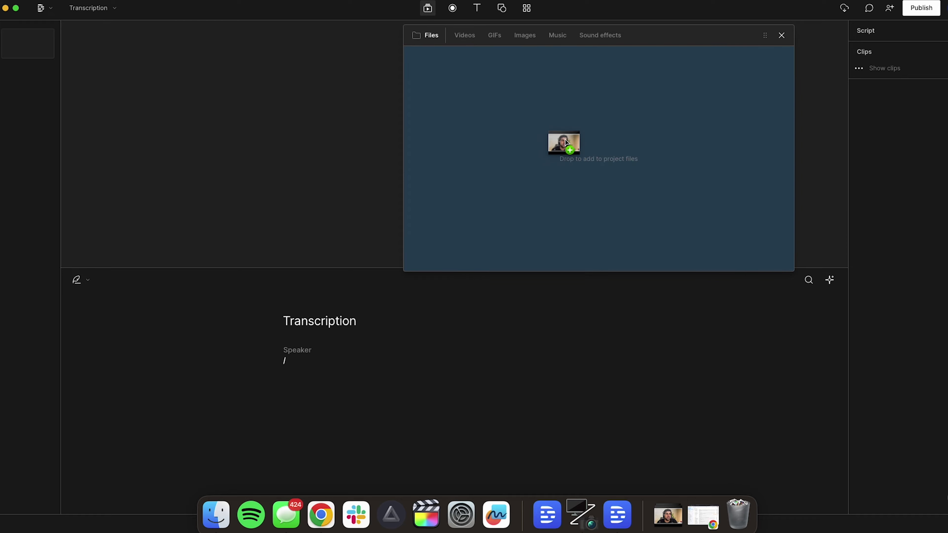
left_click_drag(566, 142, 565, 143)
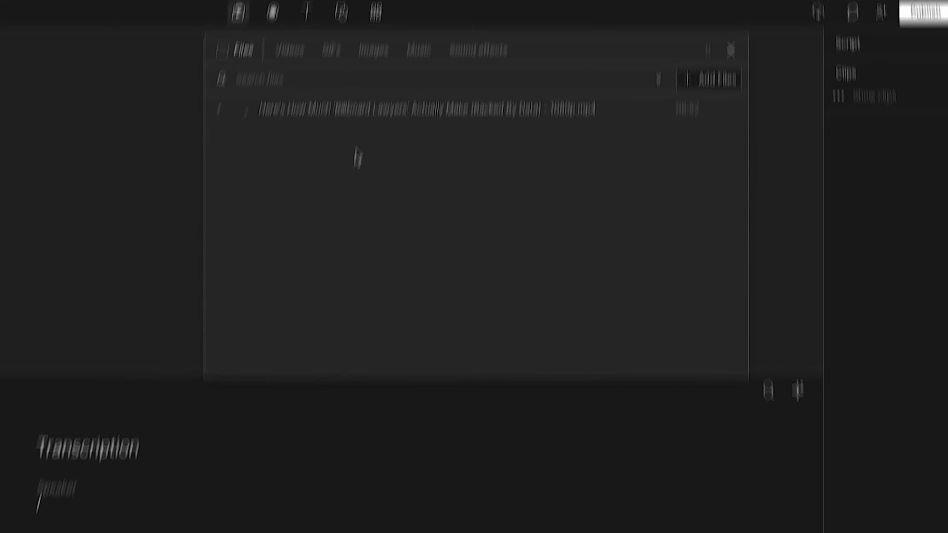
- Try placing the billboard lawyers video from the project files into the Transcription script
left_click_drag(309, 130, 295, 532)
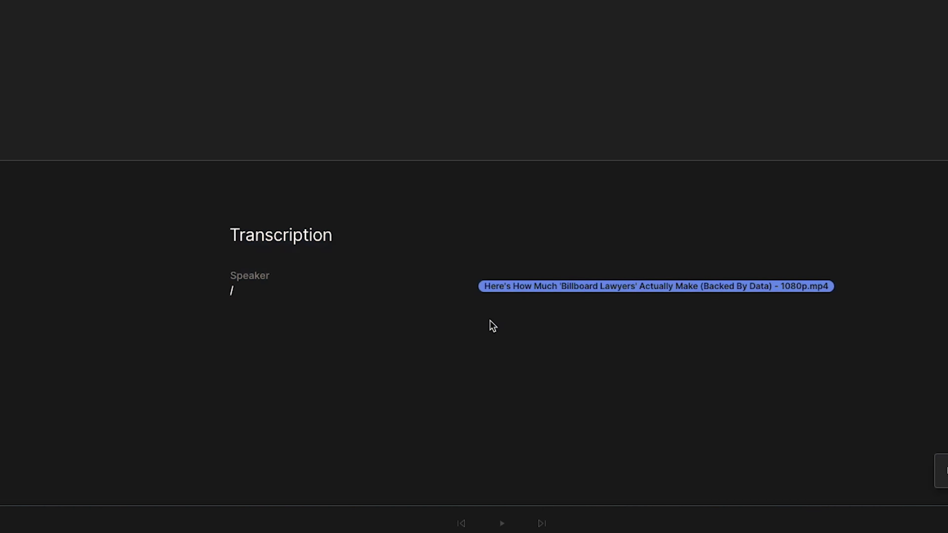
left_click_drag(489, 320, 455, 323)
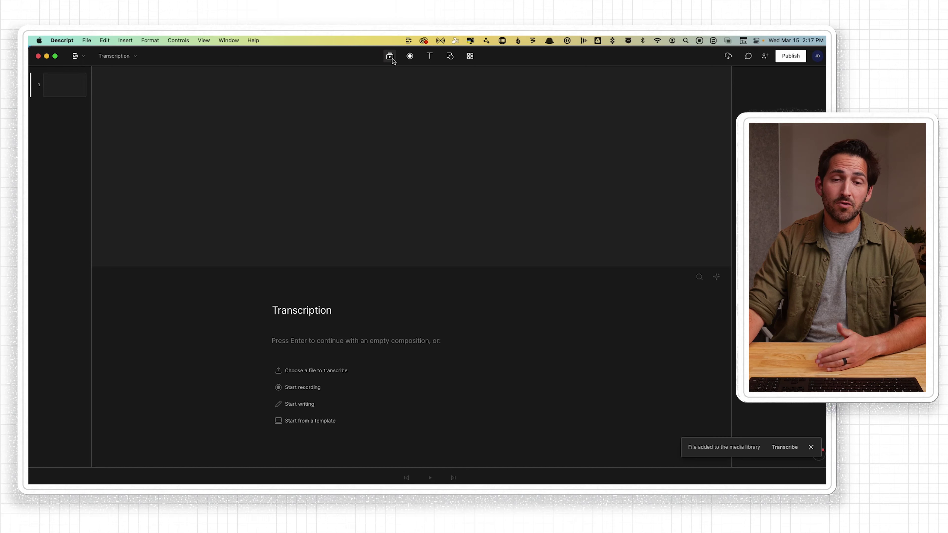
- Transcribe the billboard lawyers video from the project files with the number of speakers set to 2
left_click(390, 56)
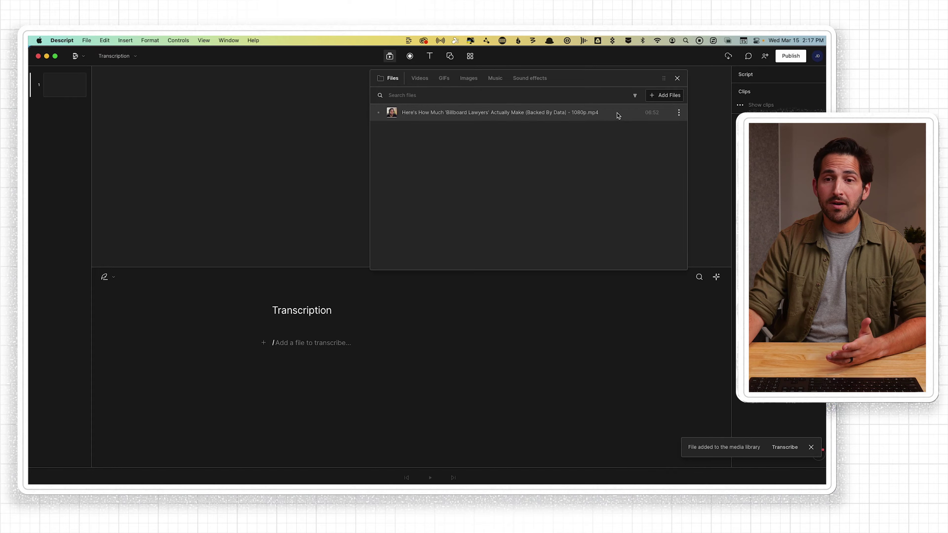
left_click(678, 112)
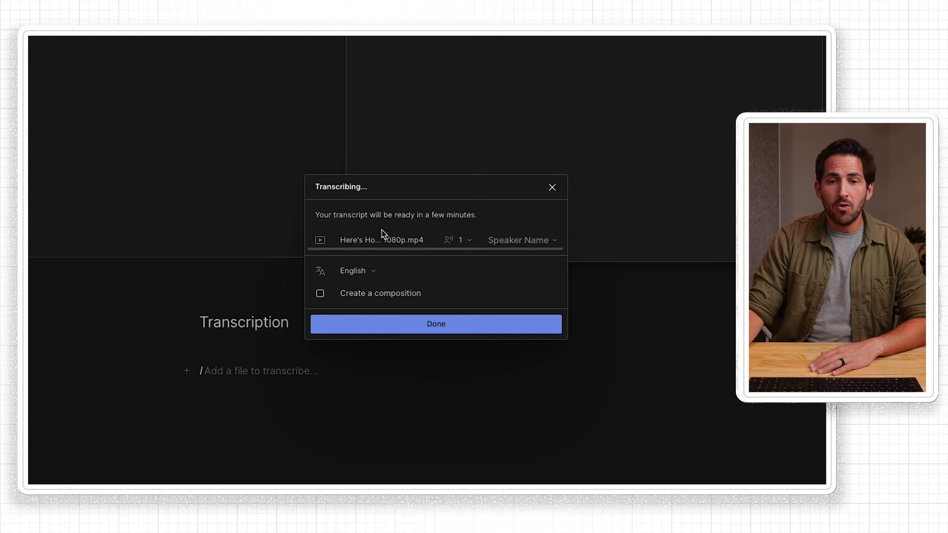
left_click(470, 242)
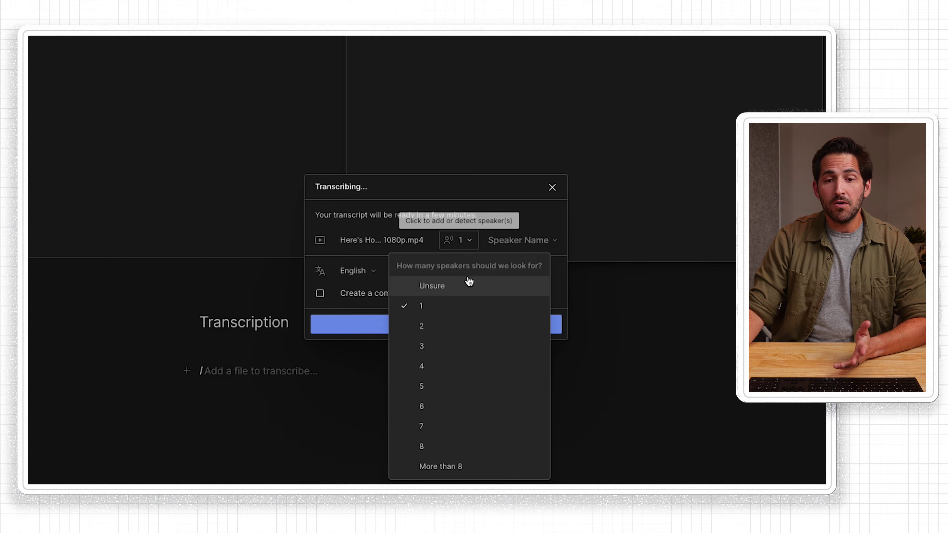
left_click(457, 329)
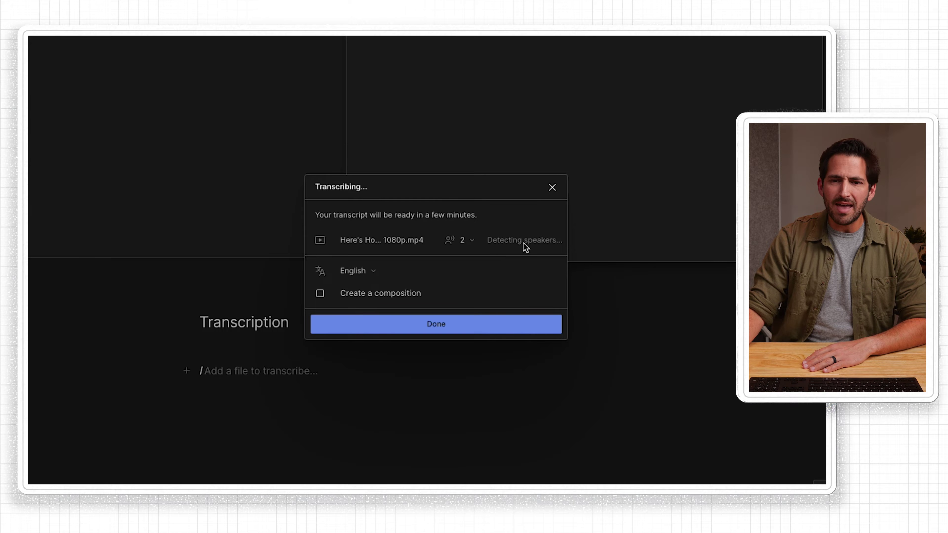
mouse_move(523, 244)
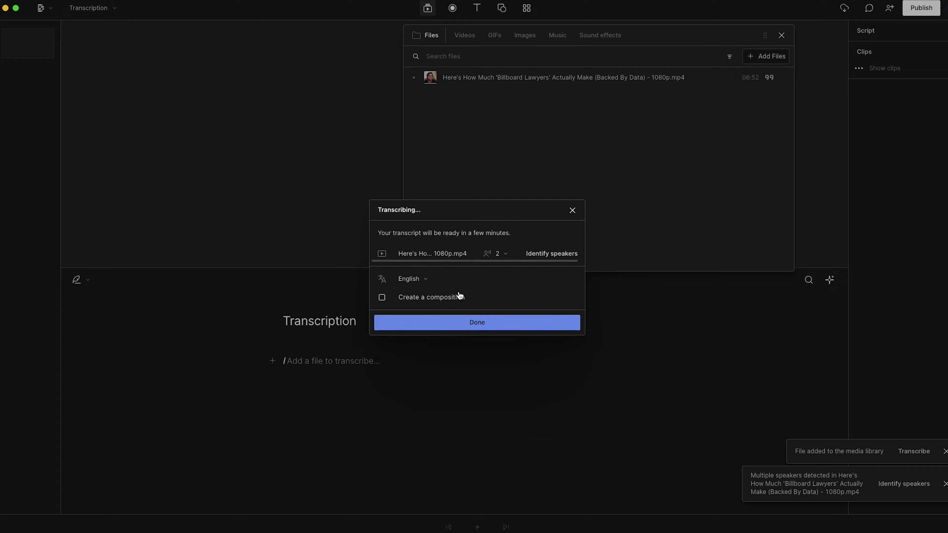
left_click(466, 322)
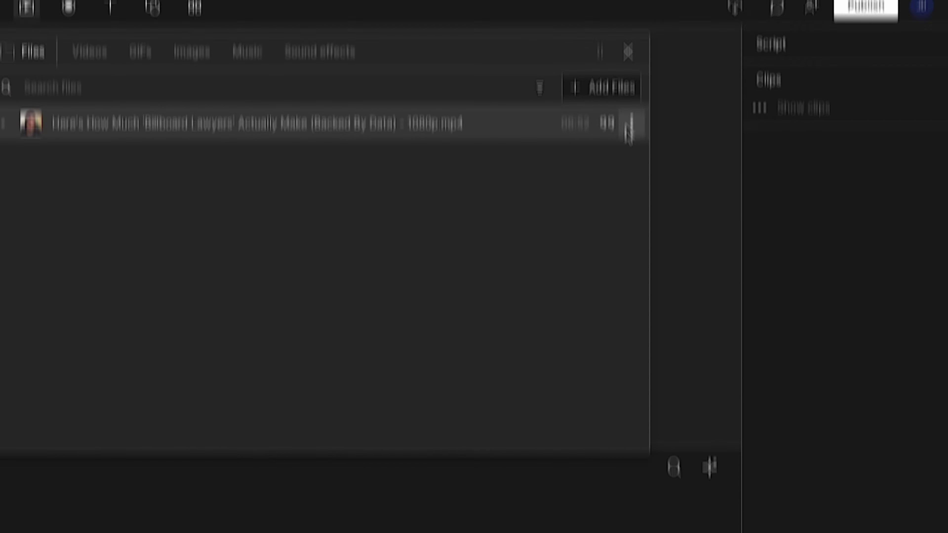
- Start identifying speakers for the video, add the clip 1 speaker by full name, and close the speaker identification
left_click(631, 161)
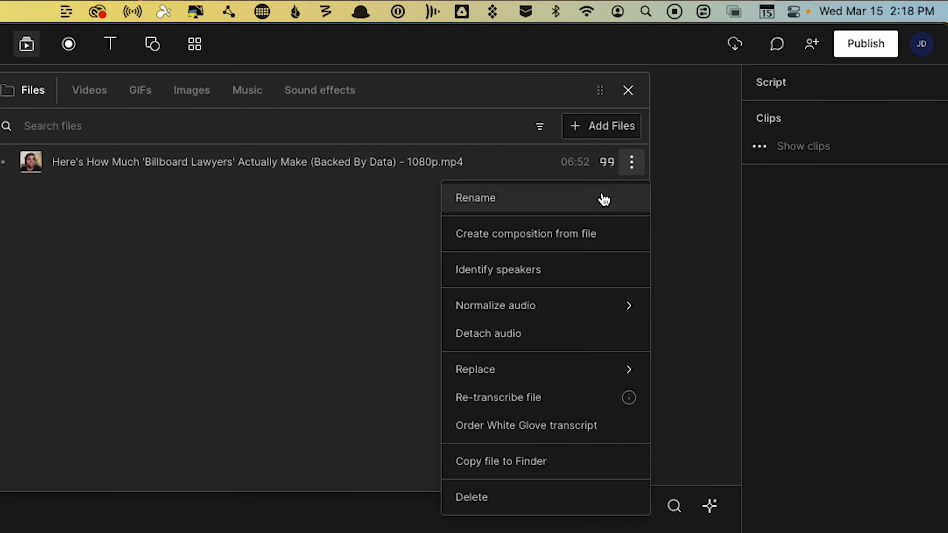
left_click(544, 271)
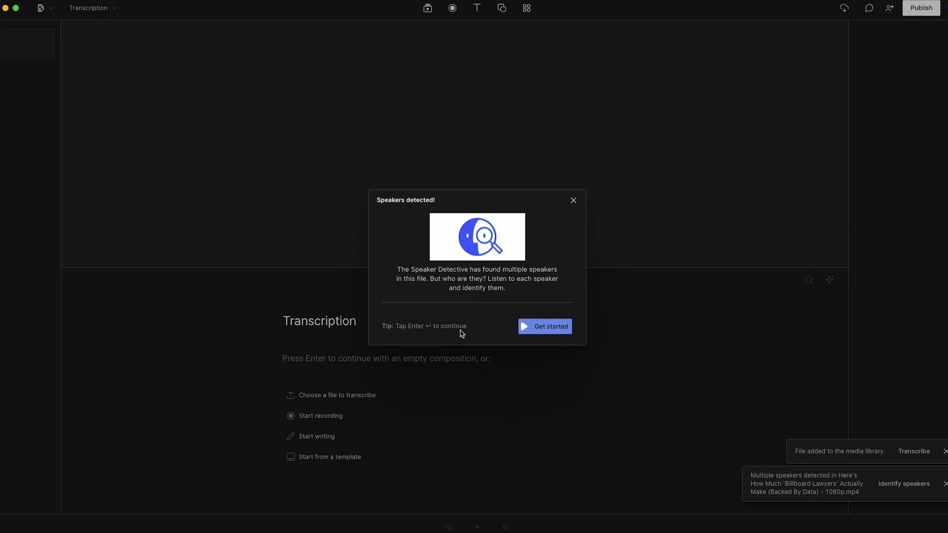
left_click(553, 329)
type("S")
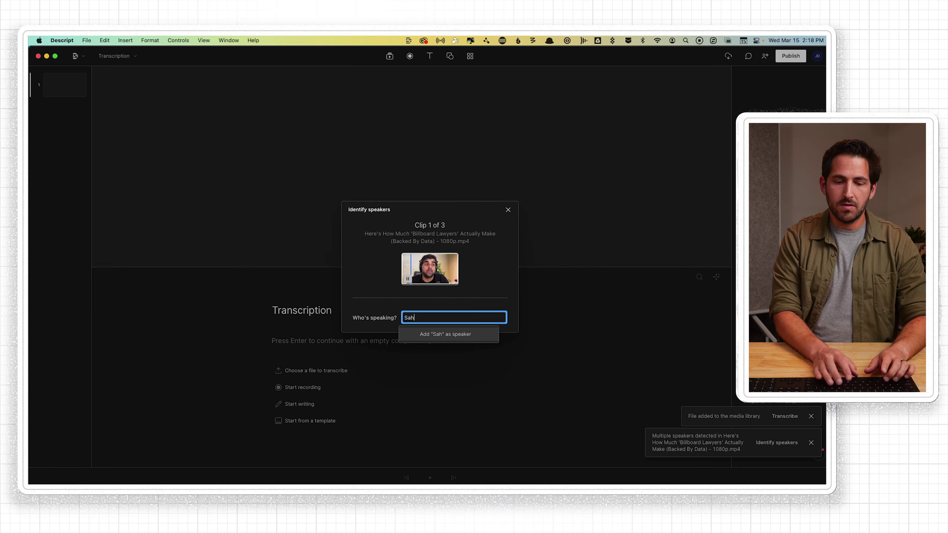
key("BackSpace")
type("Shaan Puuri")
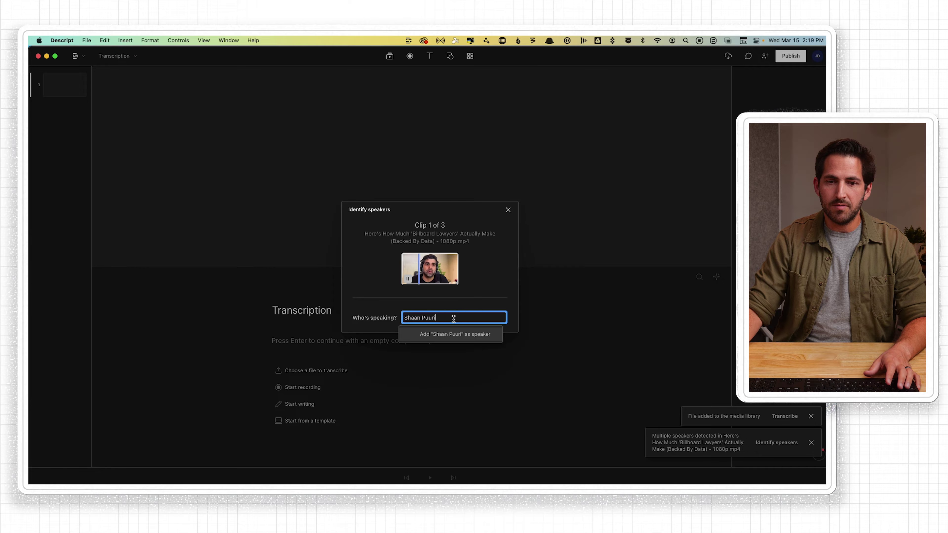
left_click(452, 334)
key("Return")
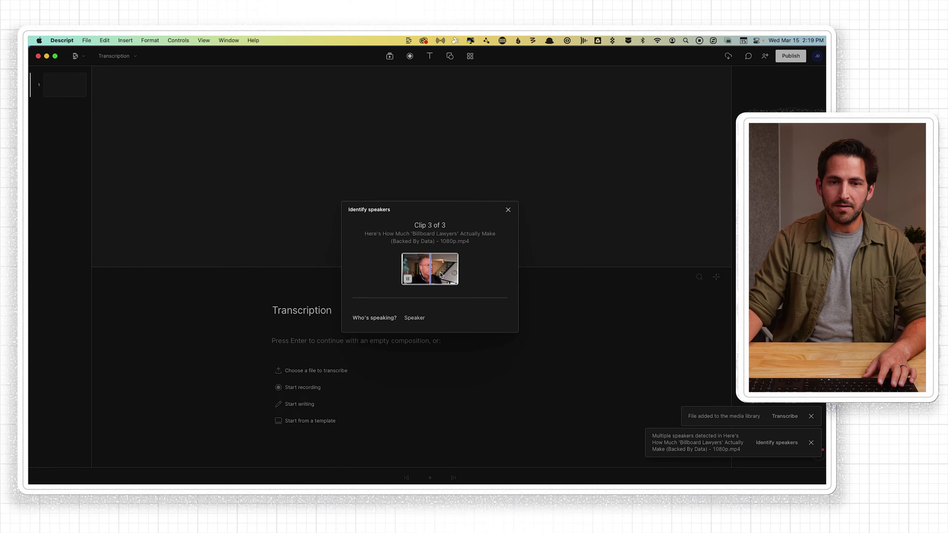
left_click(508, 210)
- Restart speaker identification for the video and assign the already added speaker to clips 1 and 2
left_click(389, 56)
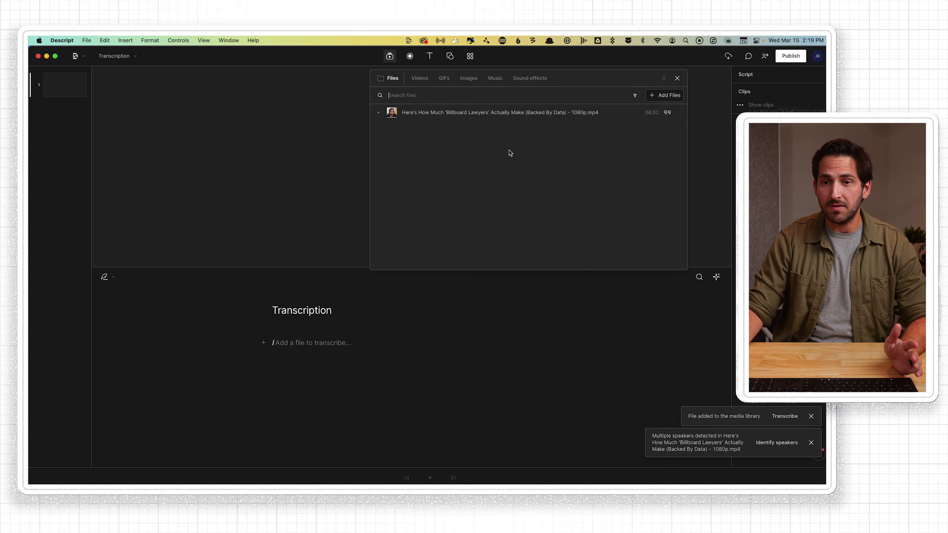
left_click(679, 113)
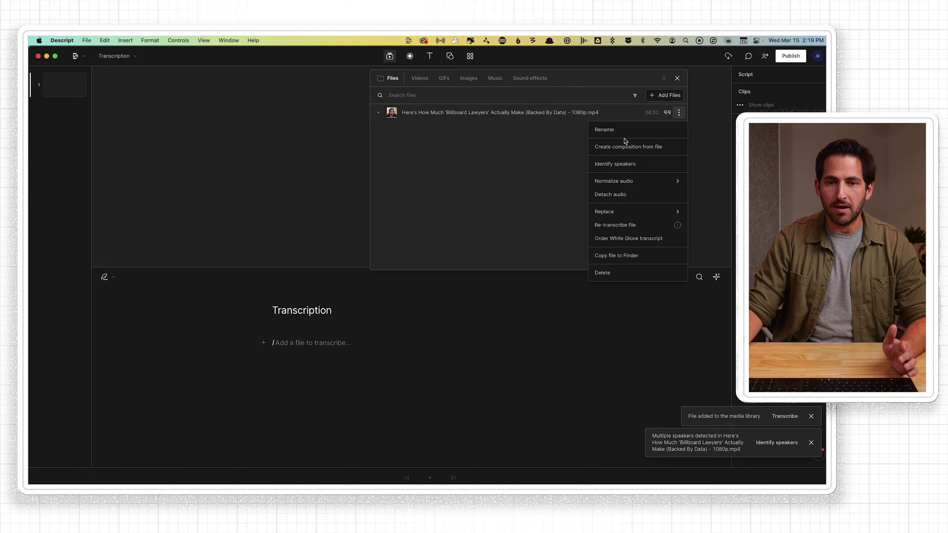
left_click(623, 164)
left_click(472, 314)
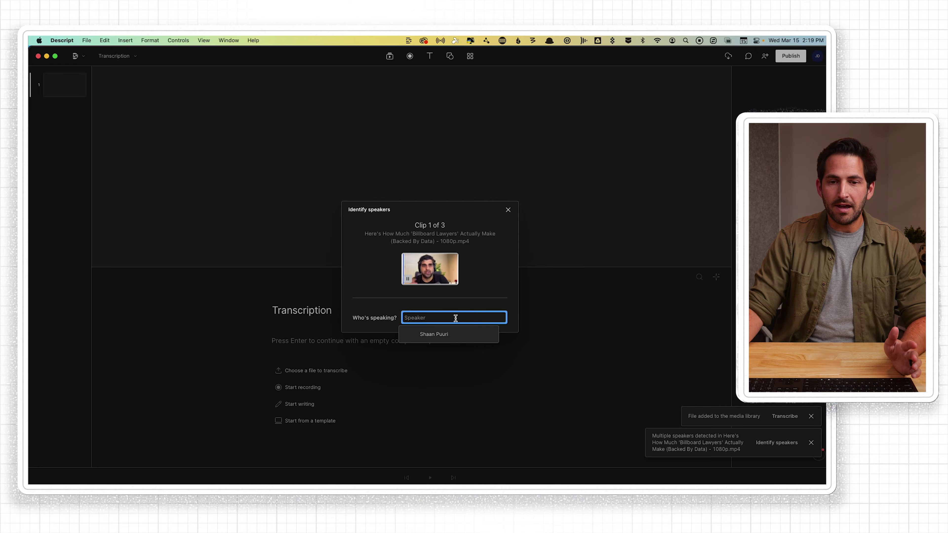
left_click(445, 337)
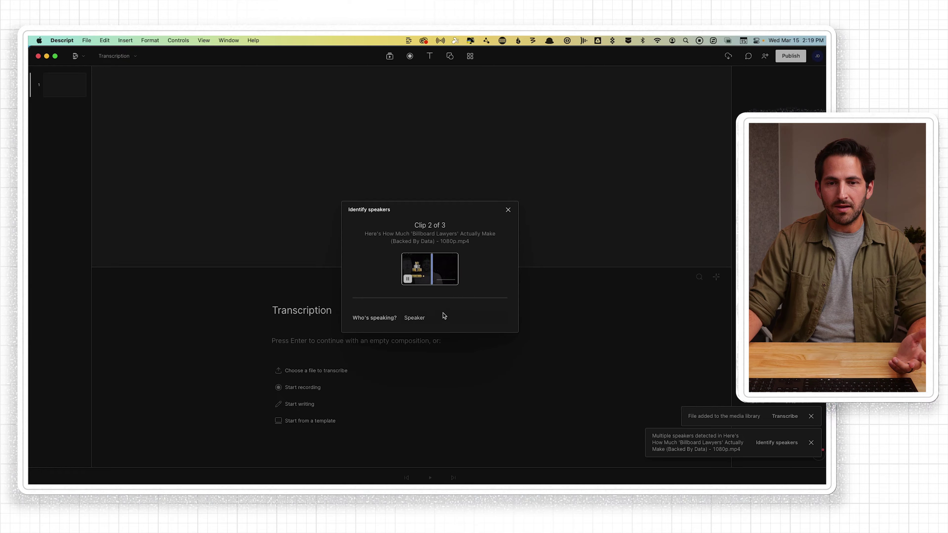
left_click(419, 319)
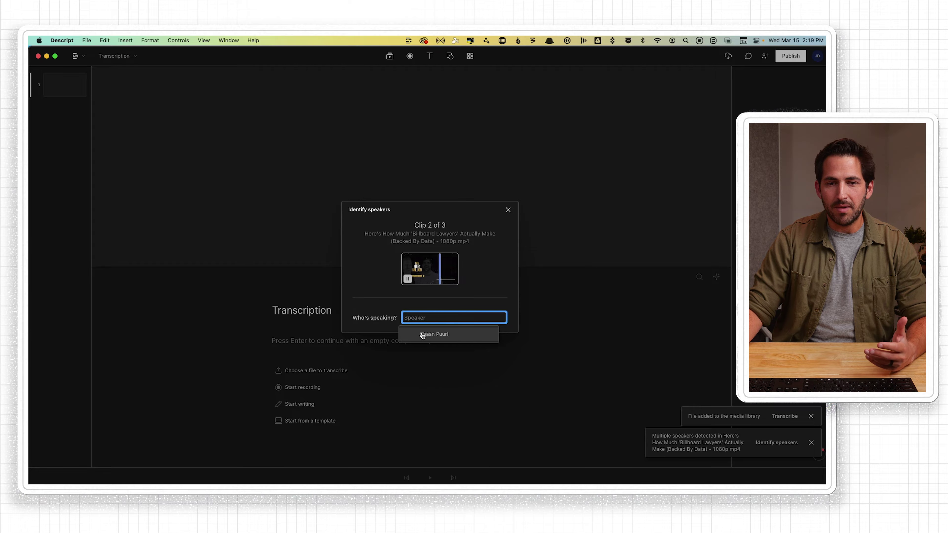
left_click(434, 330)
- Add the second host by full name as the speaker of clip 3 and finish the speaker identification
type("Sam Parr")
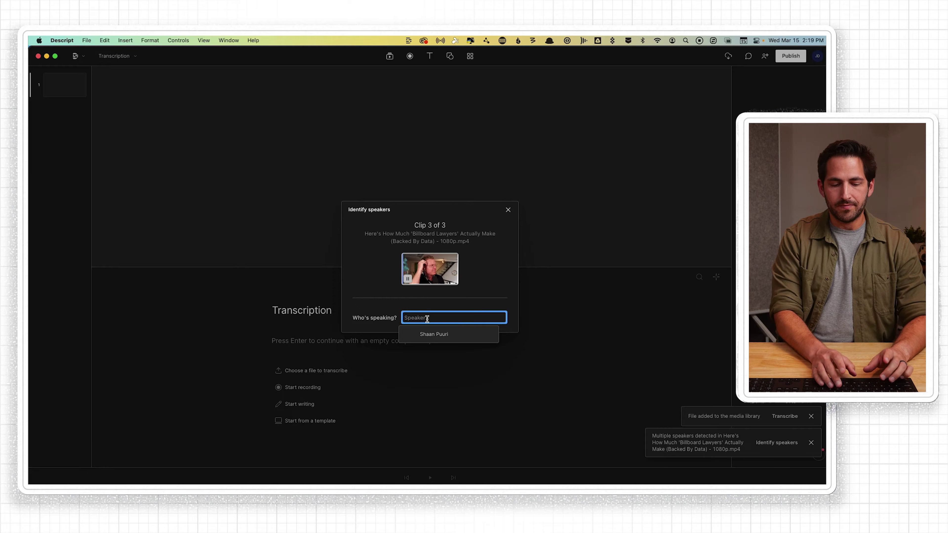
left_click(452, 335)
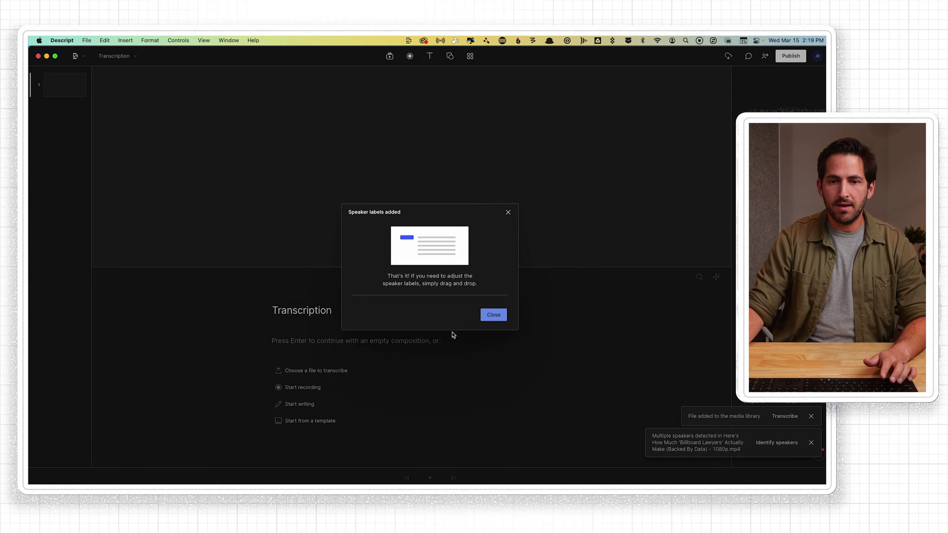
left_click(492, 314)
- Insert the transcribed billboard lawyers video from the project files into the empty Transcription script
left_click(389, 56)
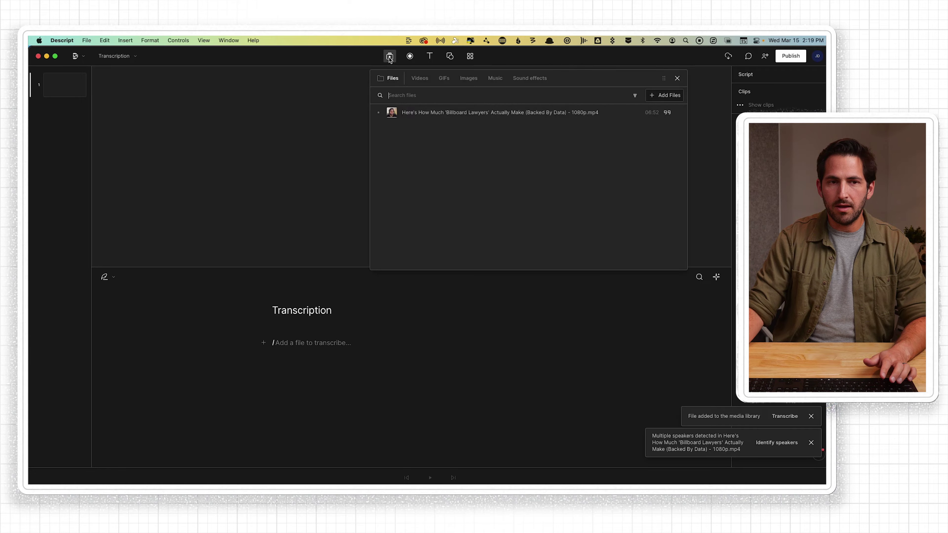
right_click(413, 115)
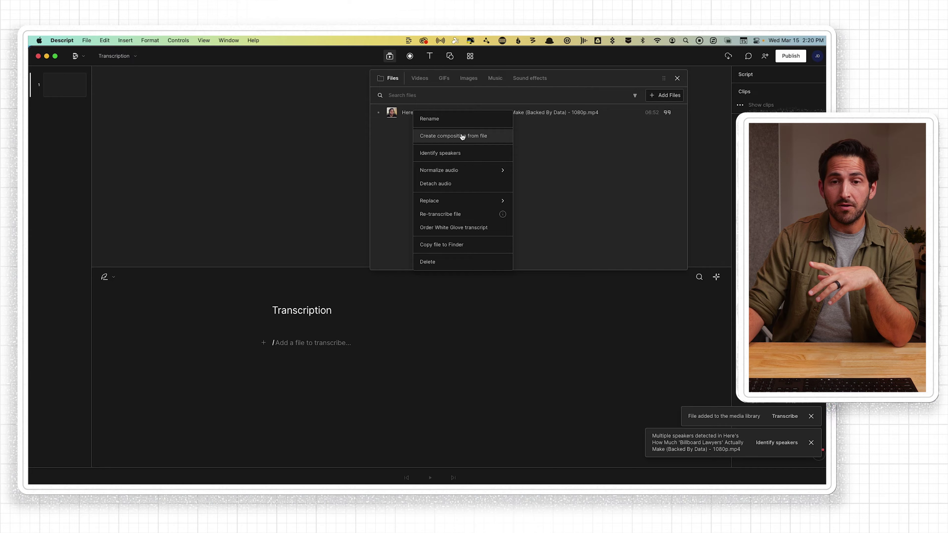
key("Escape")
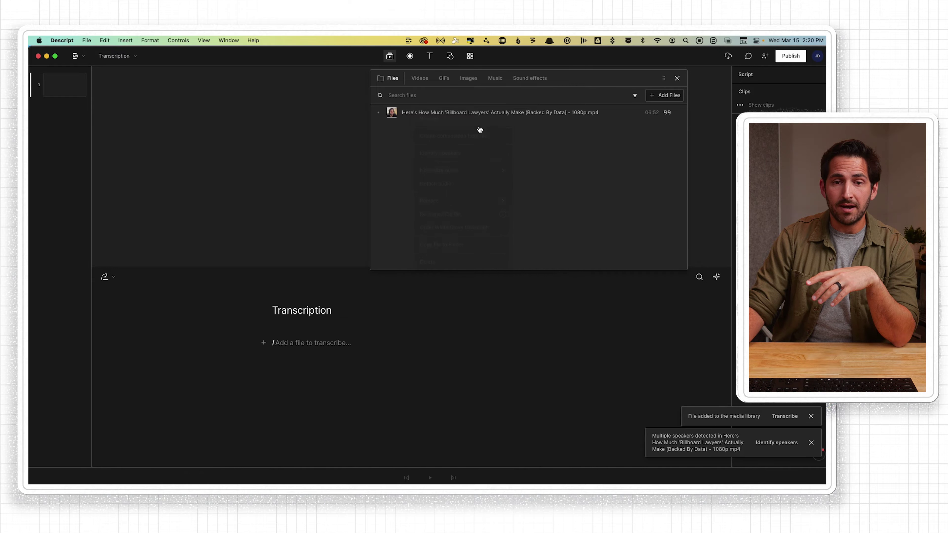
left_click_drag(407, 112, 381, 330)
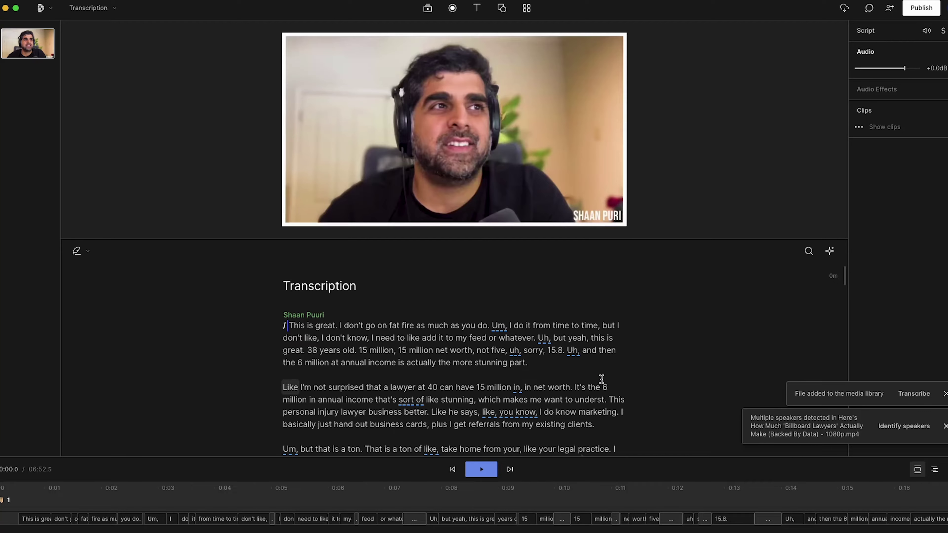
- Dismiss the notifications and enlarge the script area beneath the video preview
left_click(945, 427)
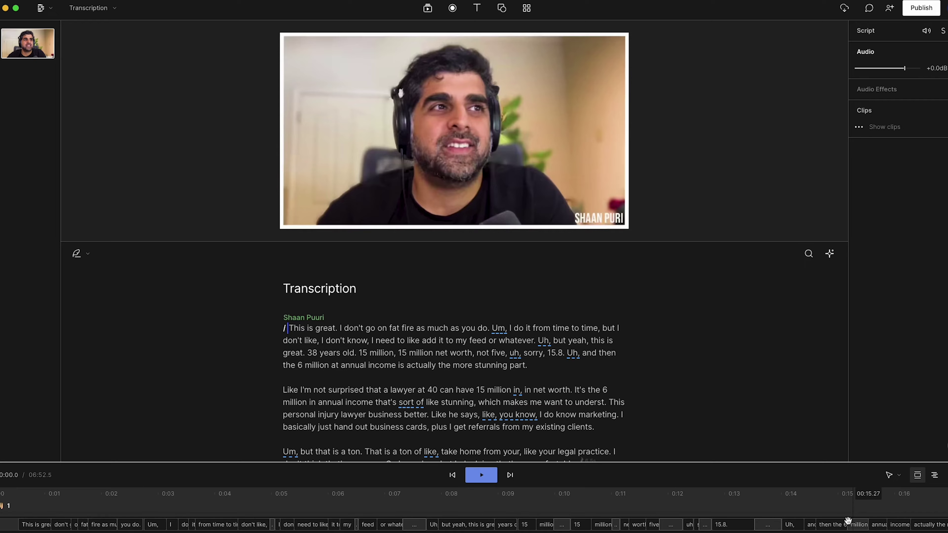
left_click_drag(440, 239, 439, 207)
- Jump to different words in the transcript and play from its first sentence to check the text against the video
left_click(375, 291)
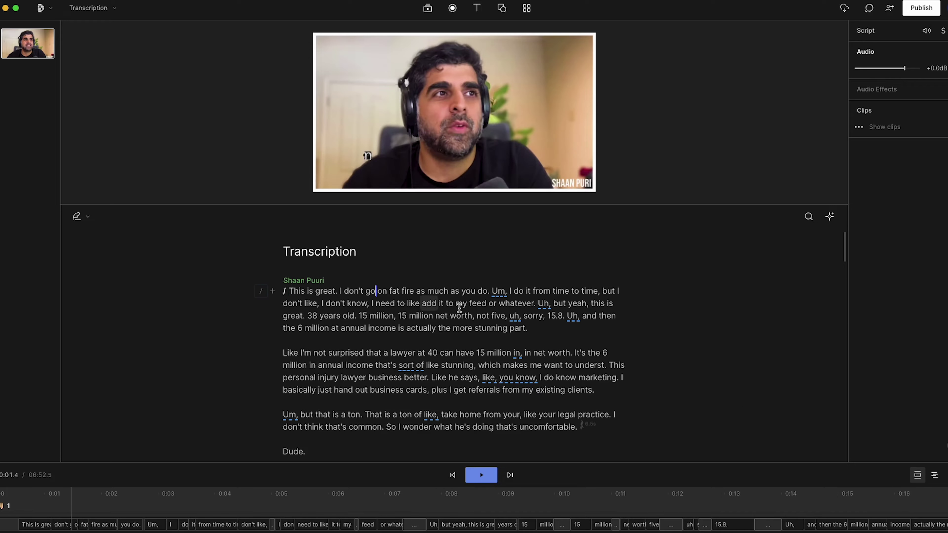
scroll(371, 339, "down", 3)
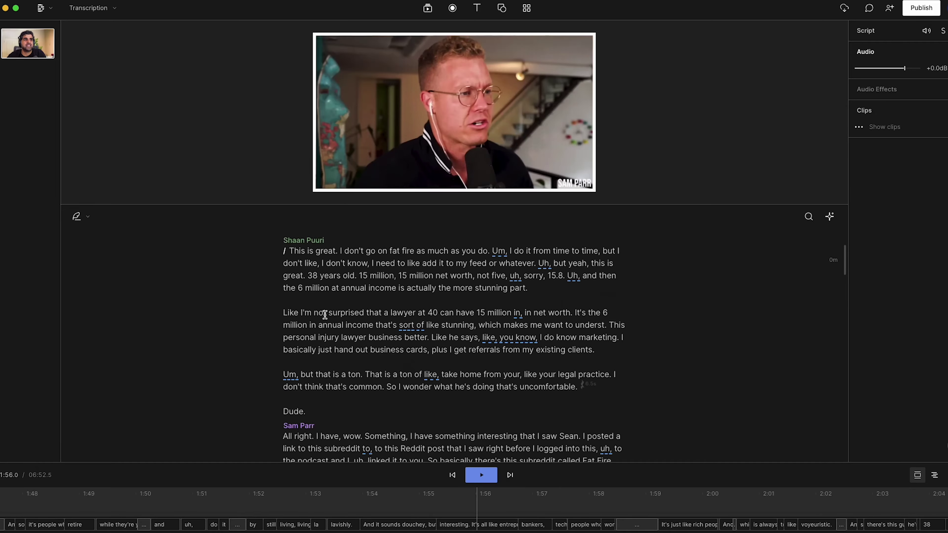
scroll(324, 322, "up", 1)
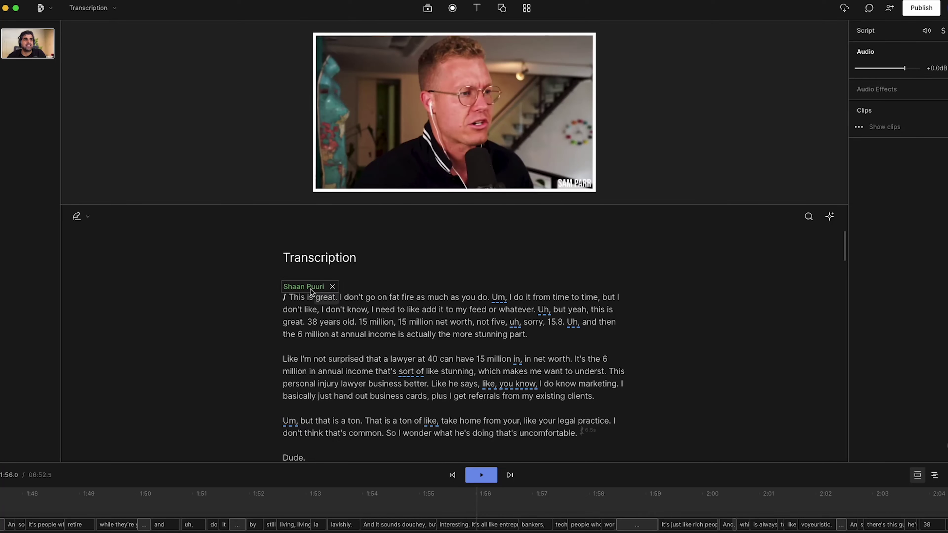
left_click(316, 297)
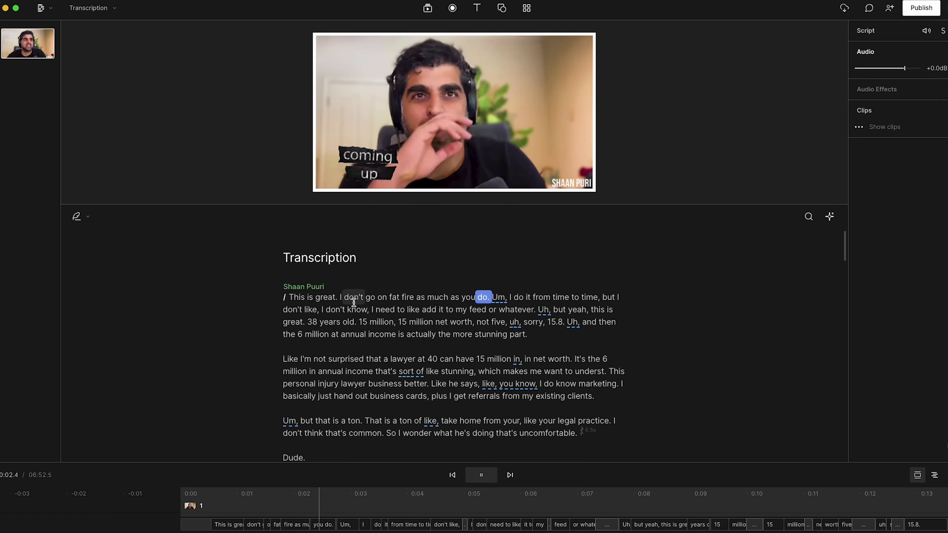
- Try to correct the spelling of the first host's surname in the opening speaker label by adding the corrected name as a speaker
left_click(322, 290)
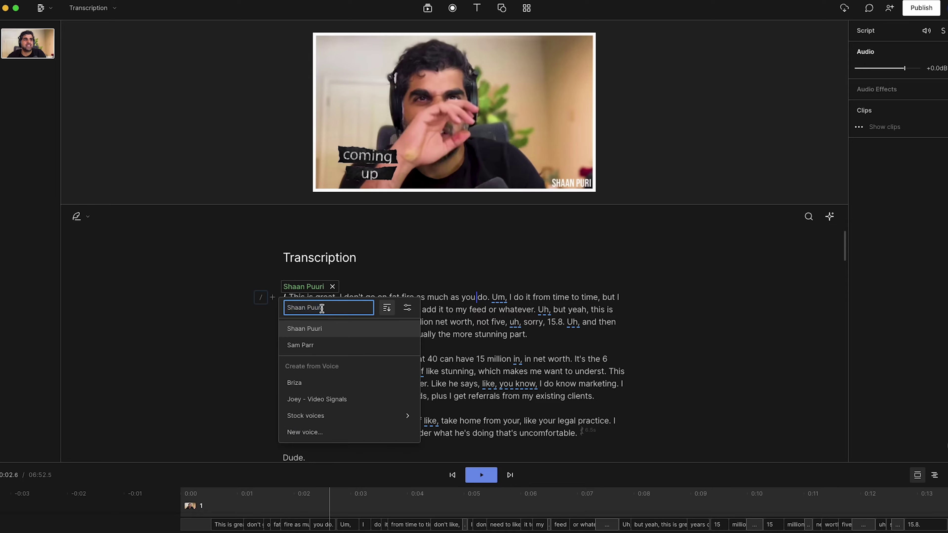
key("BackSpace")
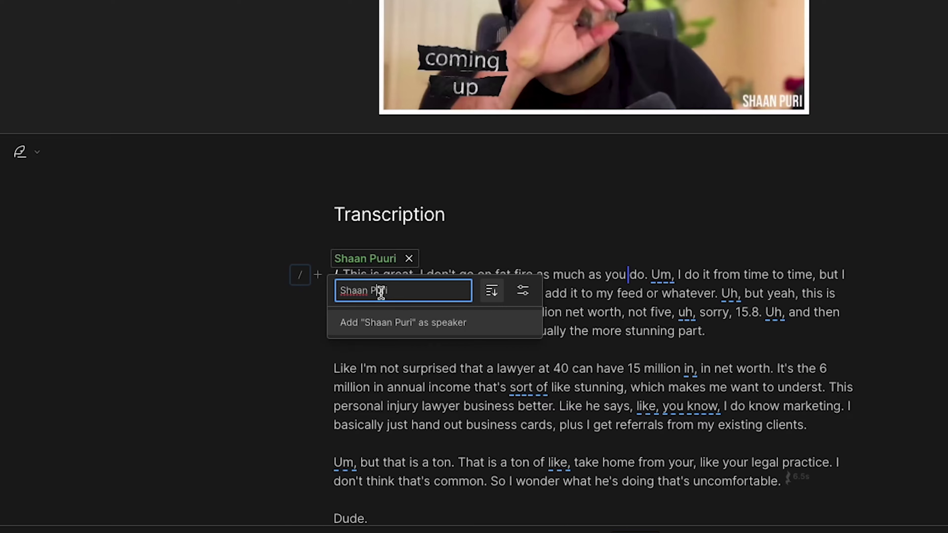
key("Return")
- Delete the duplicate third speaker from the speaker list and correct the spelling of the first host's surname in the remaining entry
left_click(370, 259)
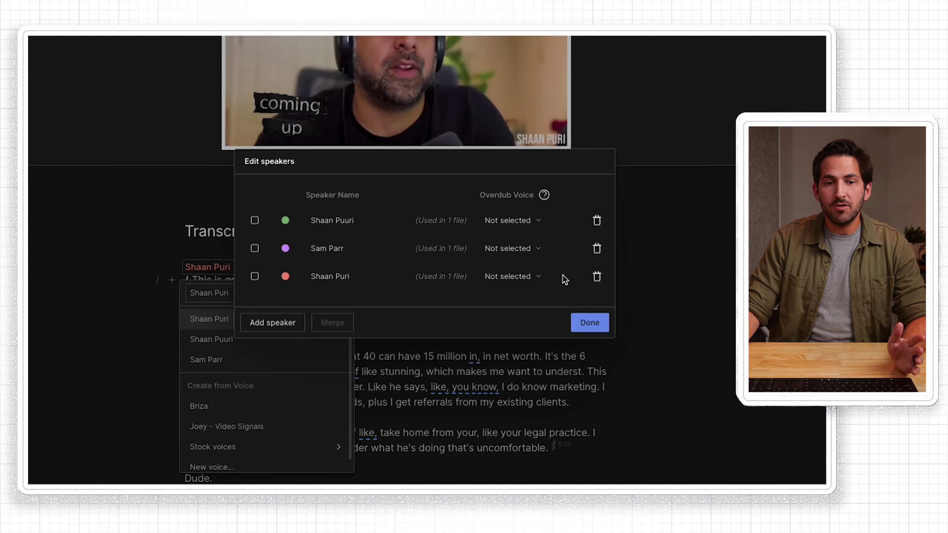
left_click(597, 277)
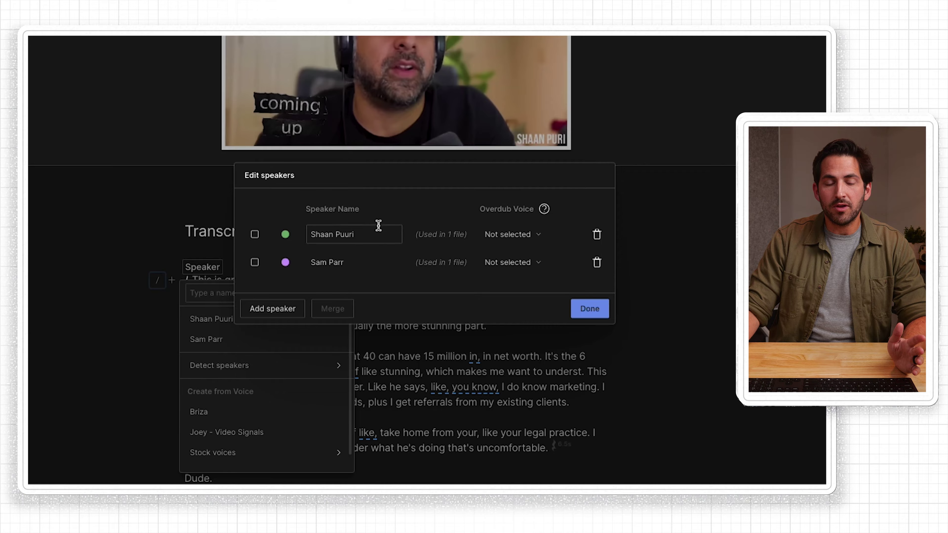
left_click(342, 234)
triple_click(344, 236)
type("Shaan Puri")
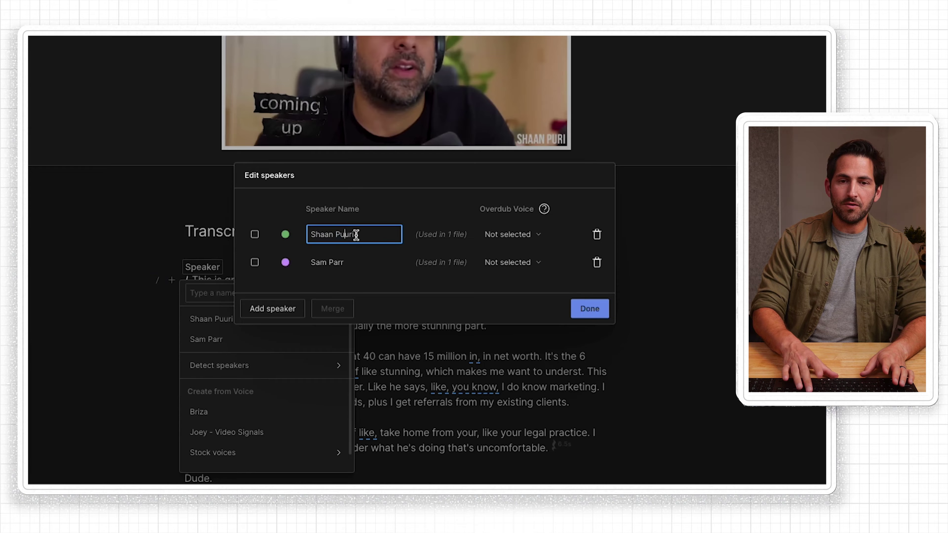
key("Return")
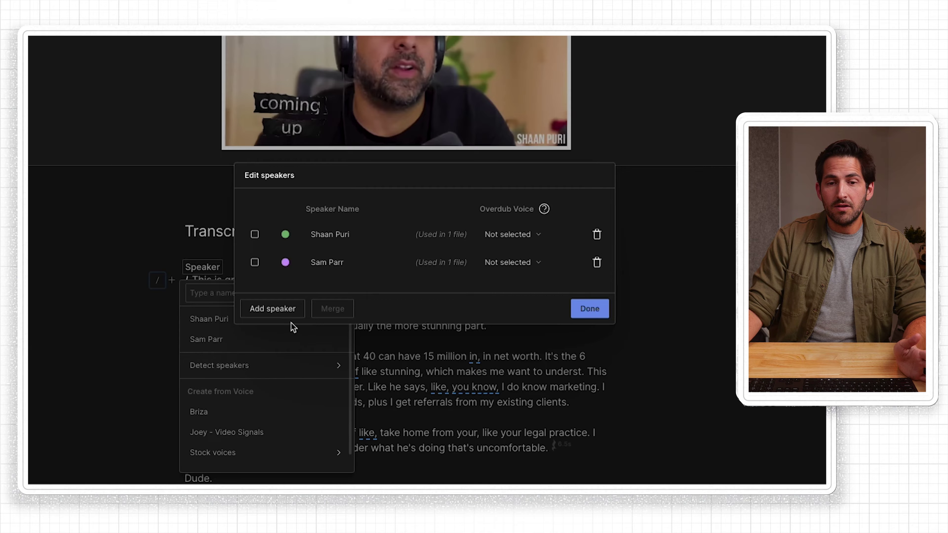
left_click(287, 310)
triple_click(346, 275)
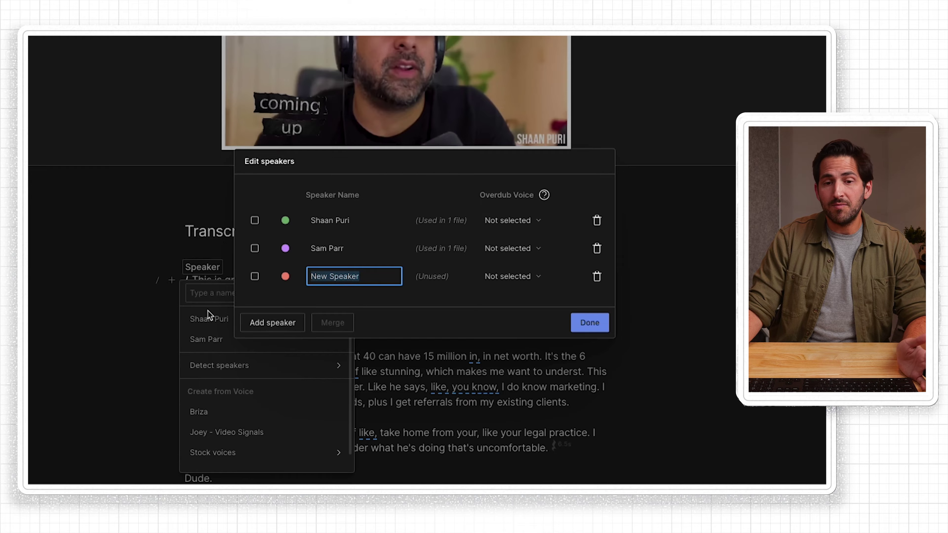
left_click(467, 278)
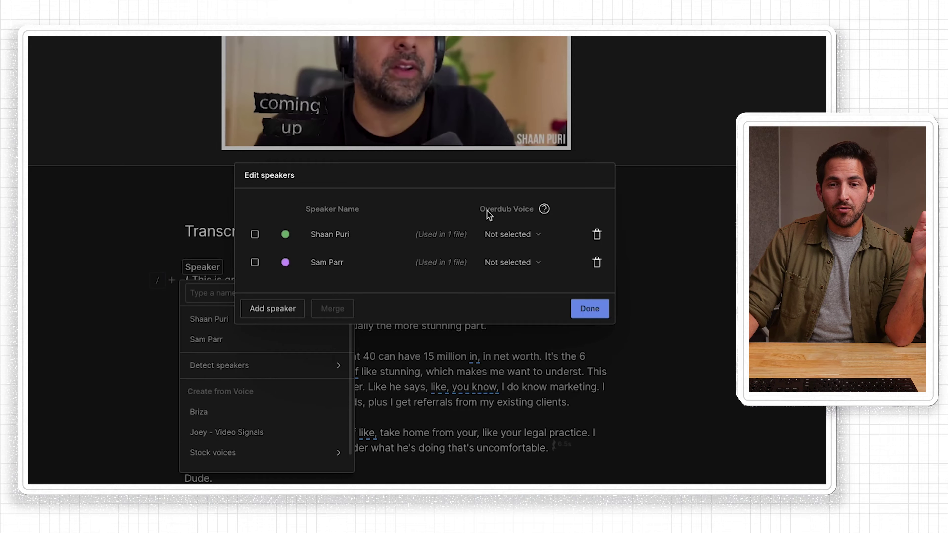
- Look at the overdub voice options for the second host, and close the speaker list and the label's speaker menu
left_click(540, 263)
left_click(423, 292)
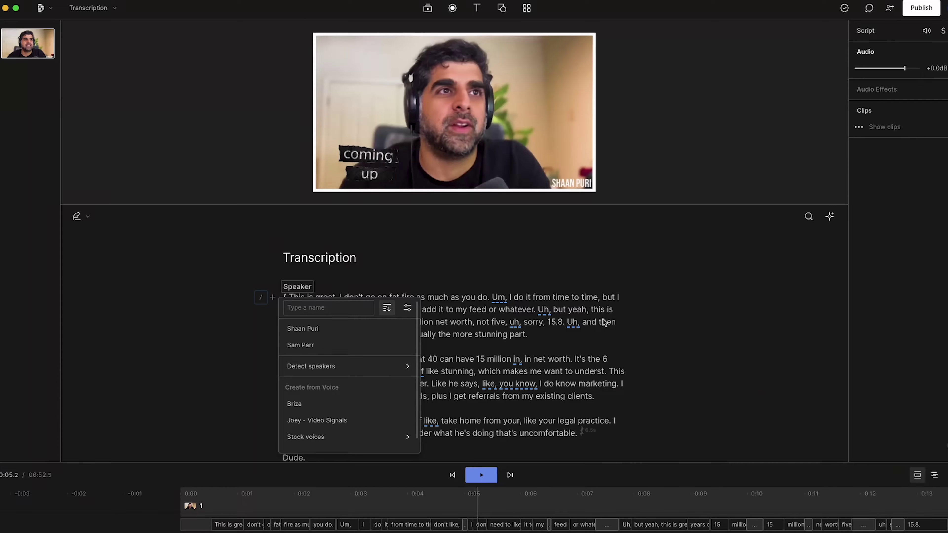
left_click(431, 300)
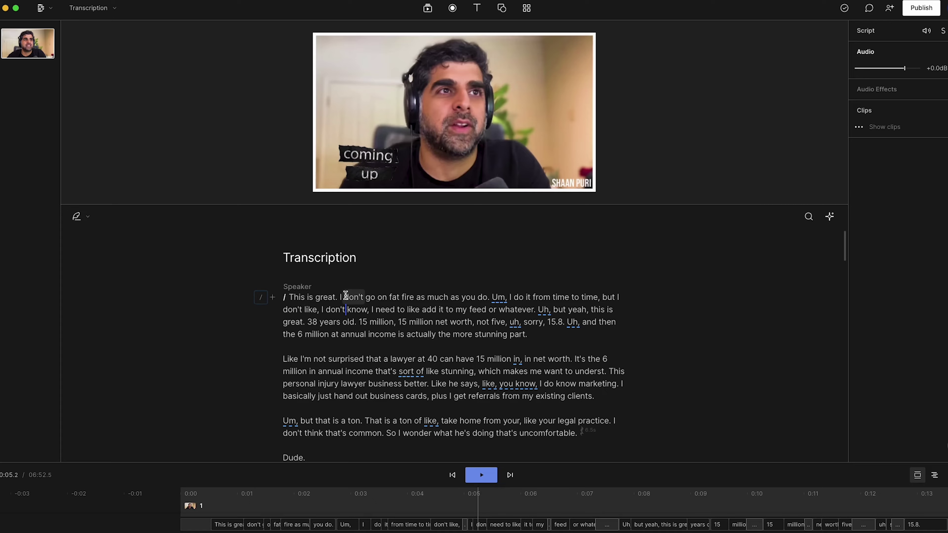
- Check the speaker labels down the transcript and assign the first host as the speaker of the opening paragraph
scroll(314, 291, "down", 1)
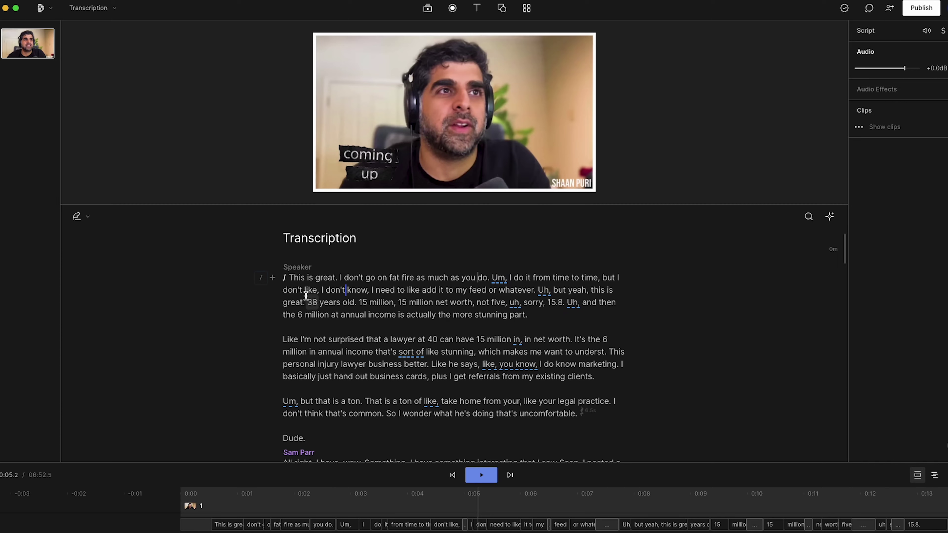
scroll(364, 340, "down", 10)
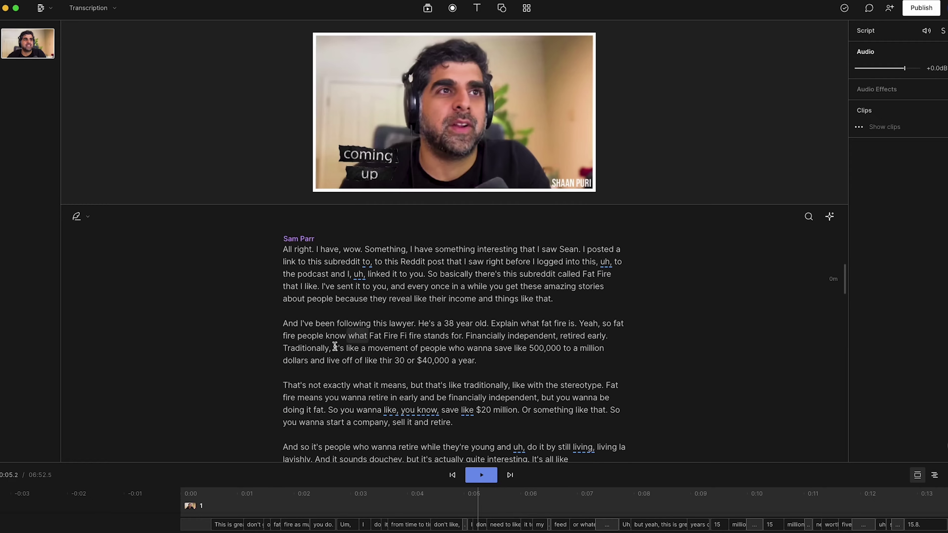
scroll(284, 355, "up", 5)
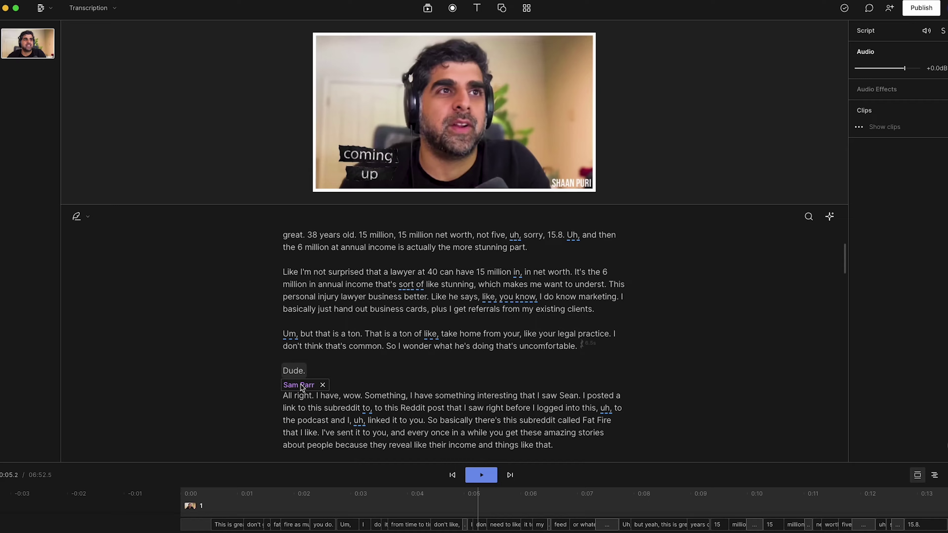
scroll(325, 388, "up", 4)
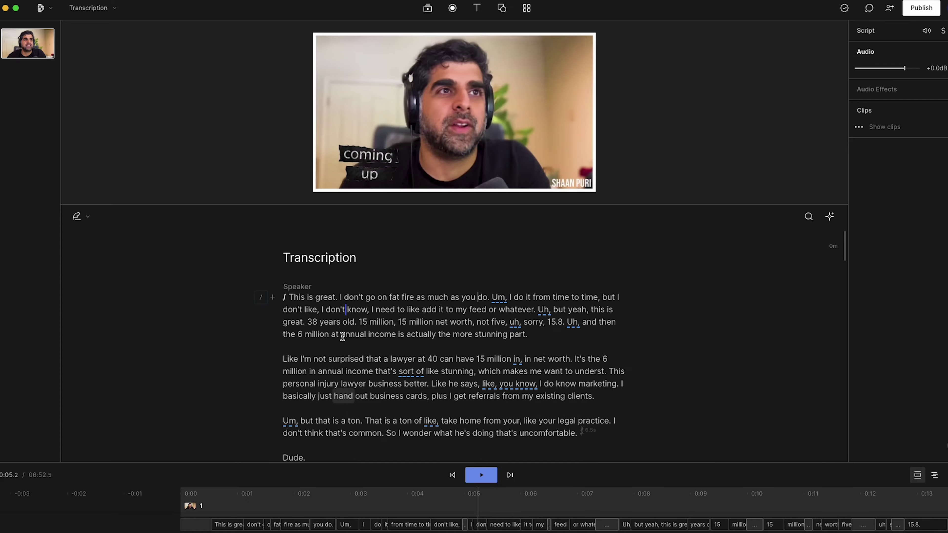
left_click(300, 287)
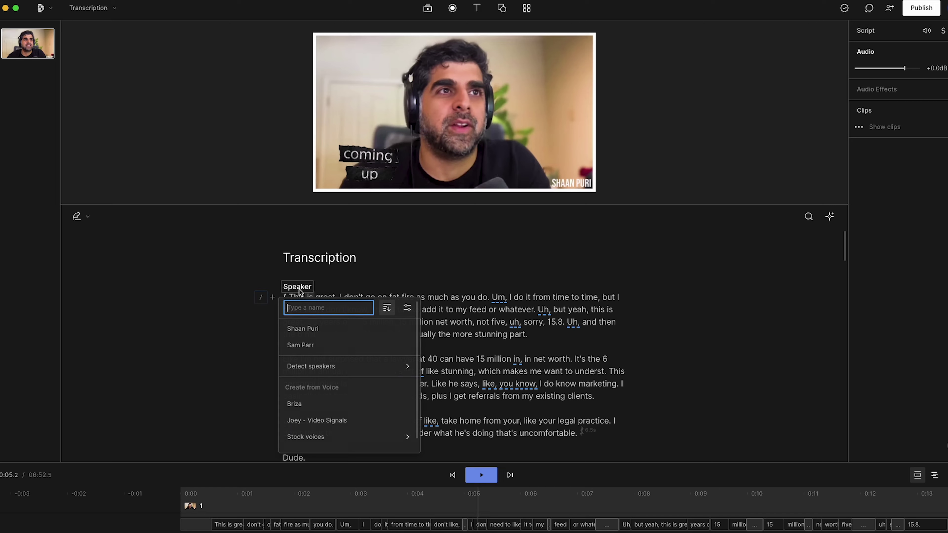
left_click(307, 330)
- Split the opening paragraph before "uh, sorry, 15.8." and again before "and then the 6 million" so the interjection stands alone
scroll(323, 284, "down", 5)
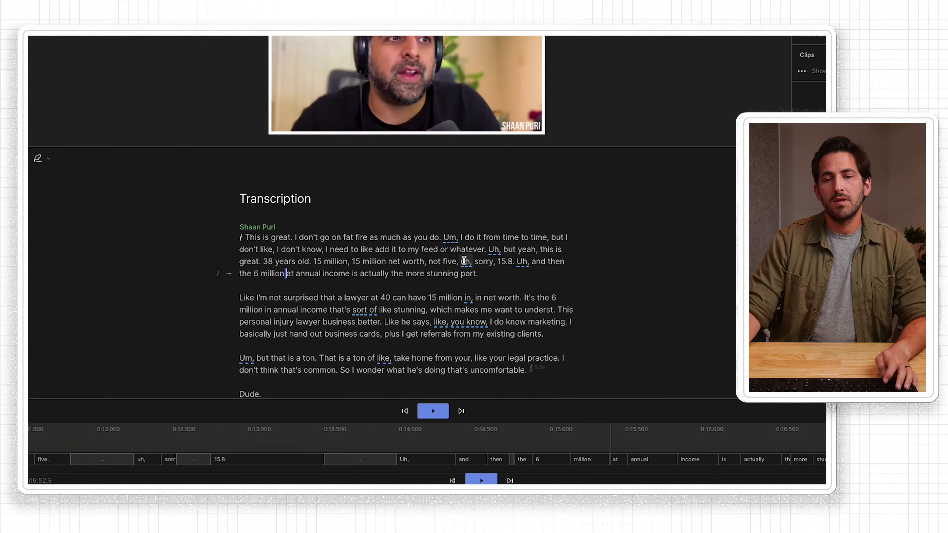
left_click(392, 251)
left_click(474, 262)
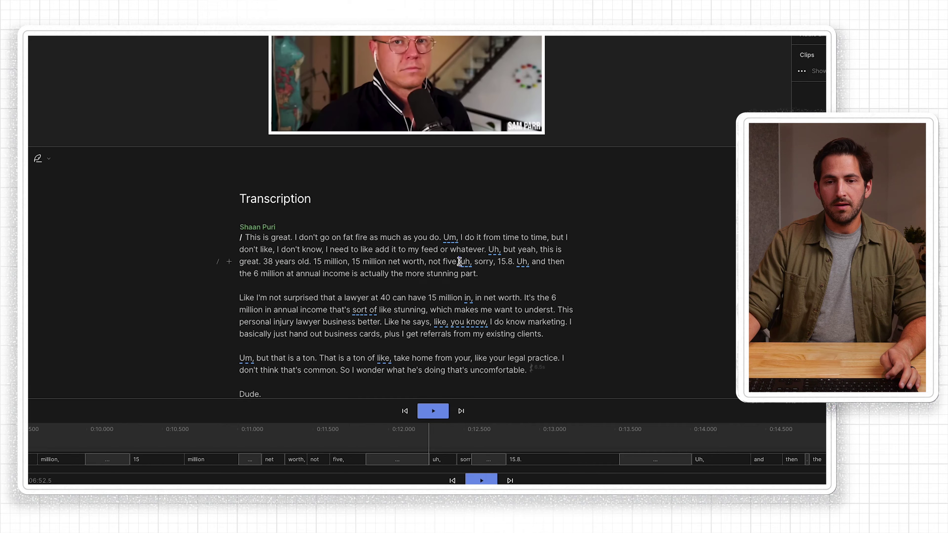
left_click(462, 261)
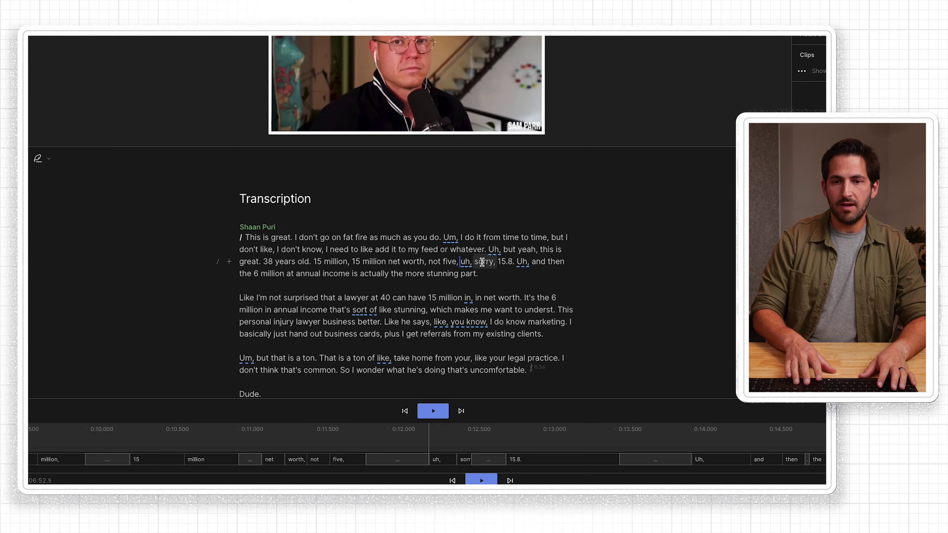
key("Return")
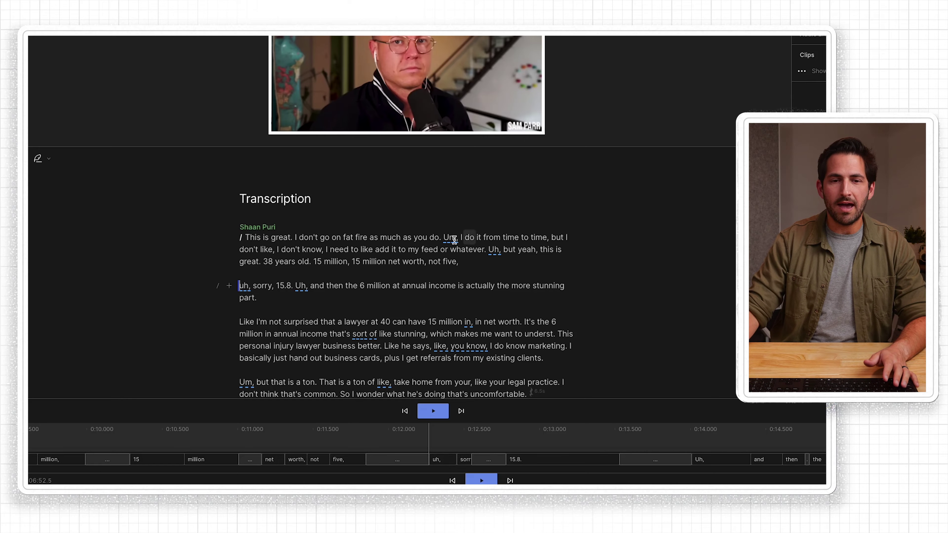
left_click(310, 286)
key("Return")
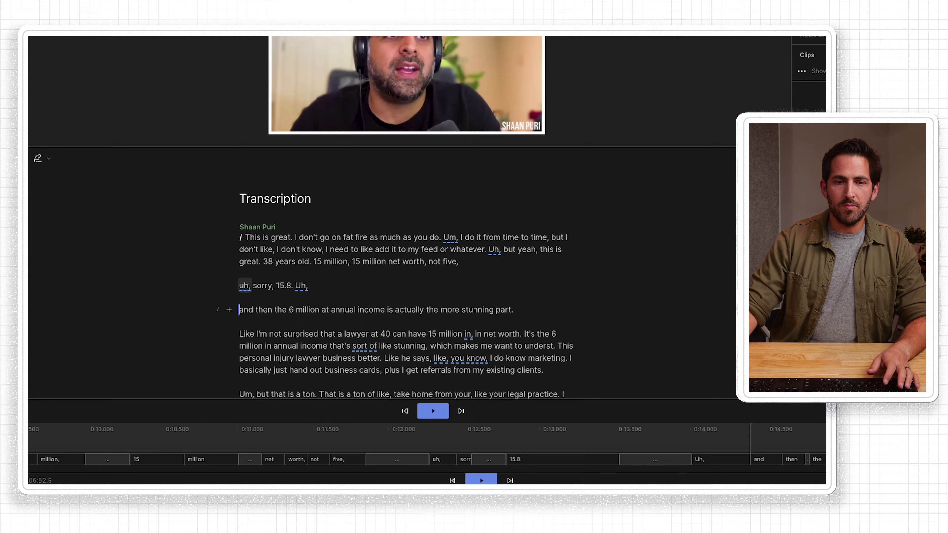
- Insert a speaker label at the "uh, sorry, 15.8. Uh," line and assign it to the second host
left_click(243, 285)
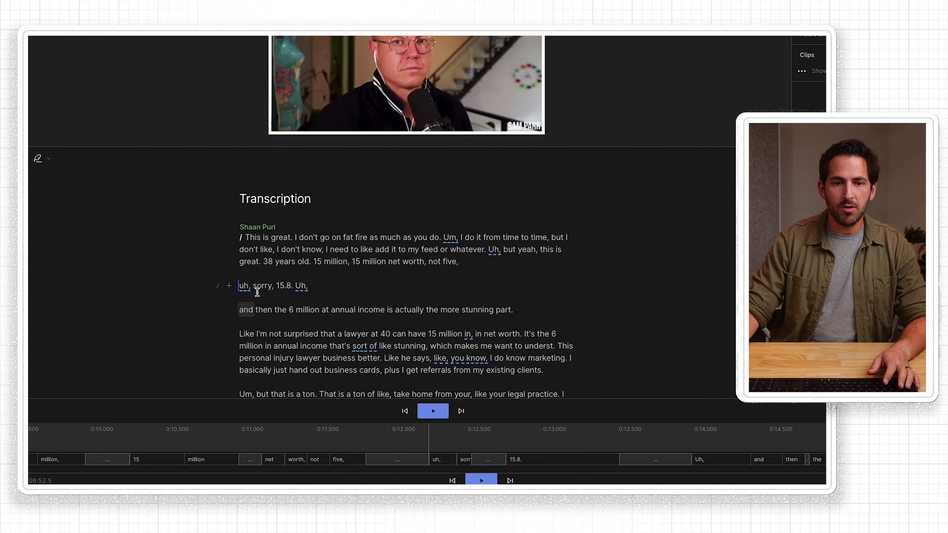
left_click(231, 286)
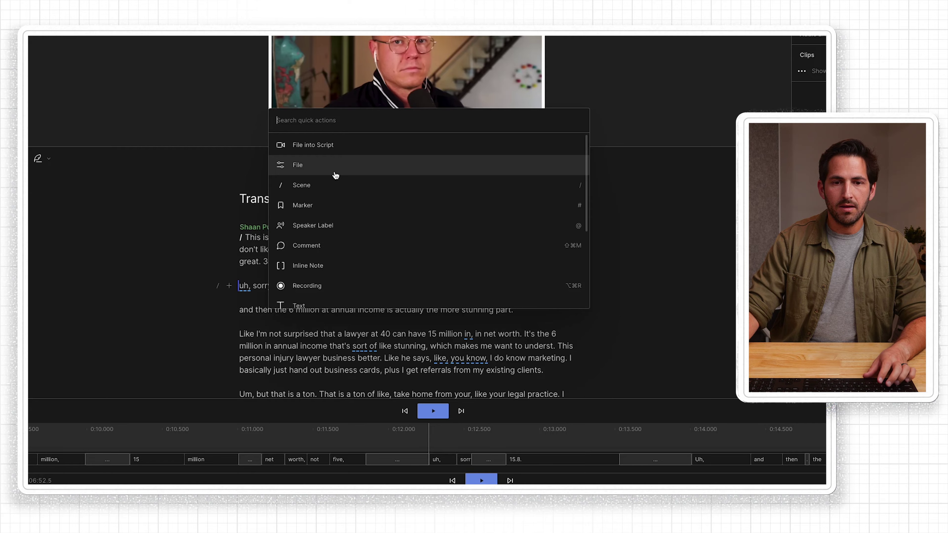
left_click(338, 226)
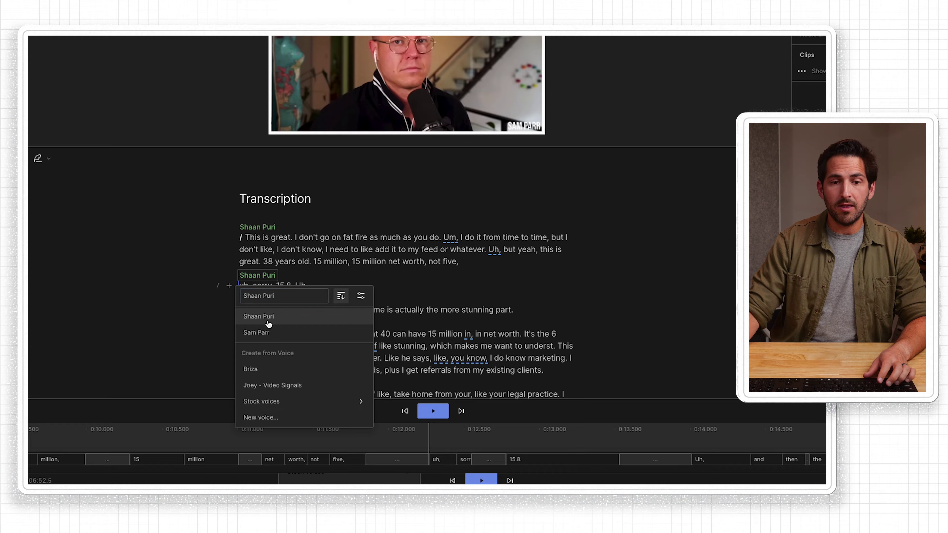
left_click(269, 333)
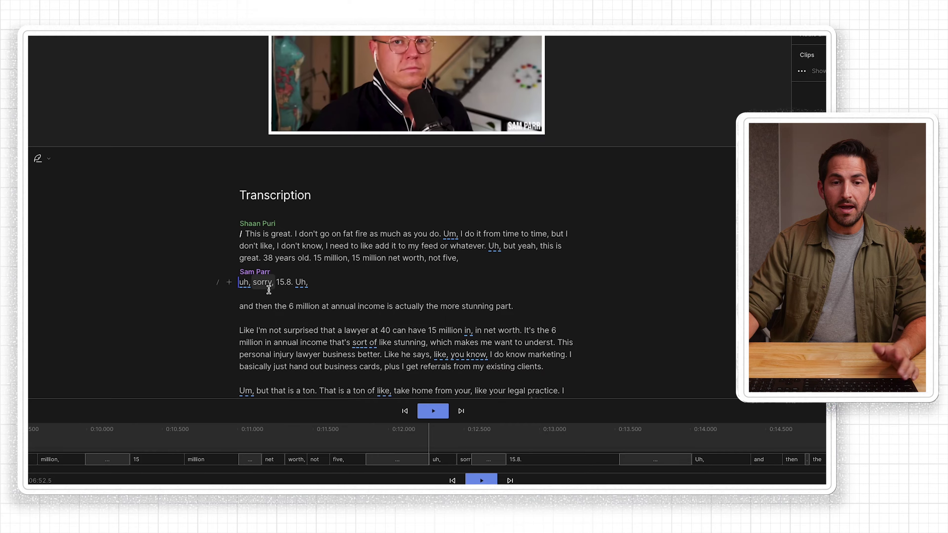
- Examine the paragraphs after the interjection to see whose speech they contain and which speaker label applies to them
scroll(257, 301, "down", 1)
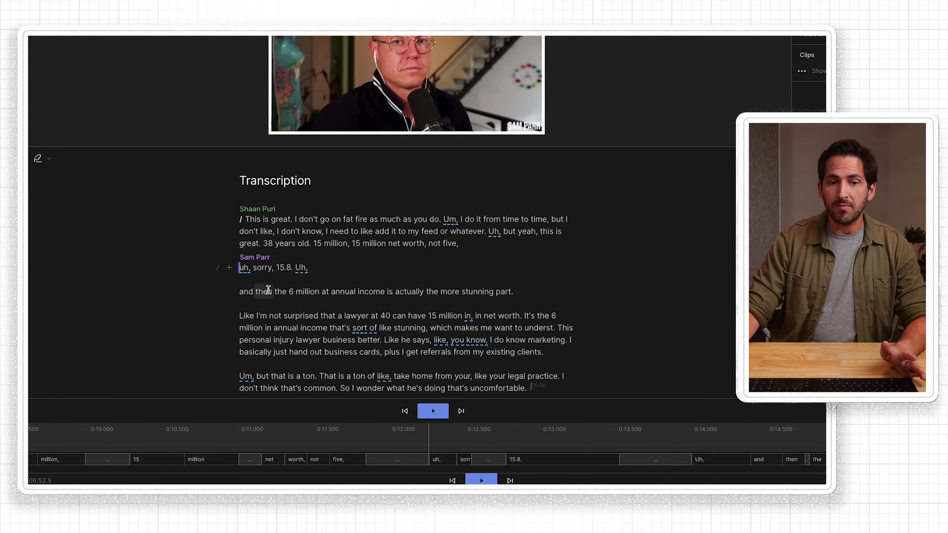
left_click(255, 292)
left_click(279, 292)
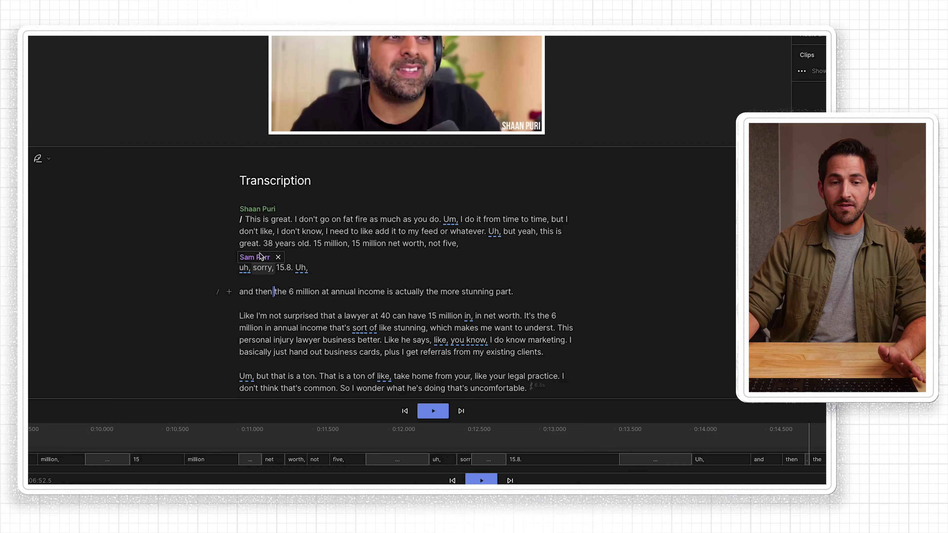
scroll(265, 328, "down", 5)
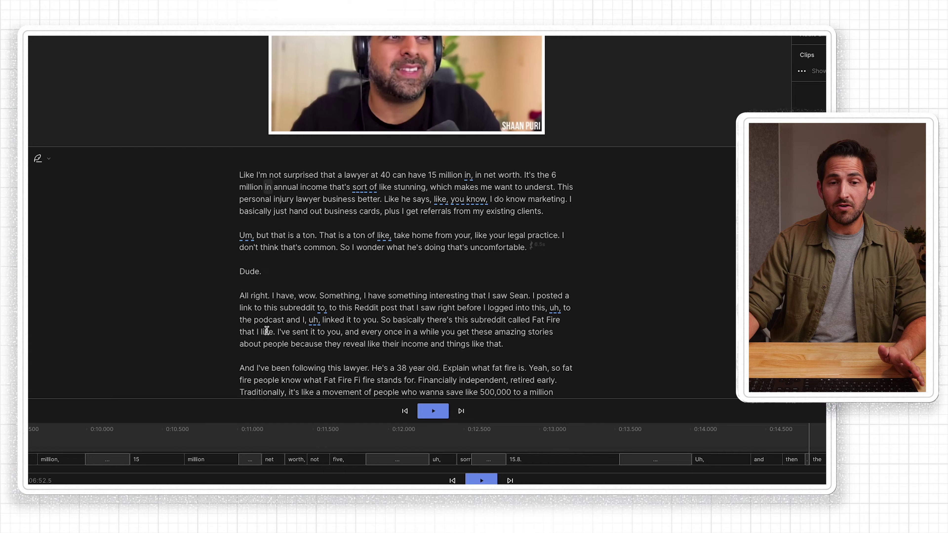
scroll(264, 276, "up", 3)
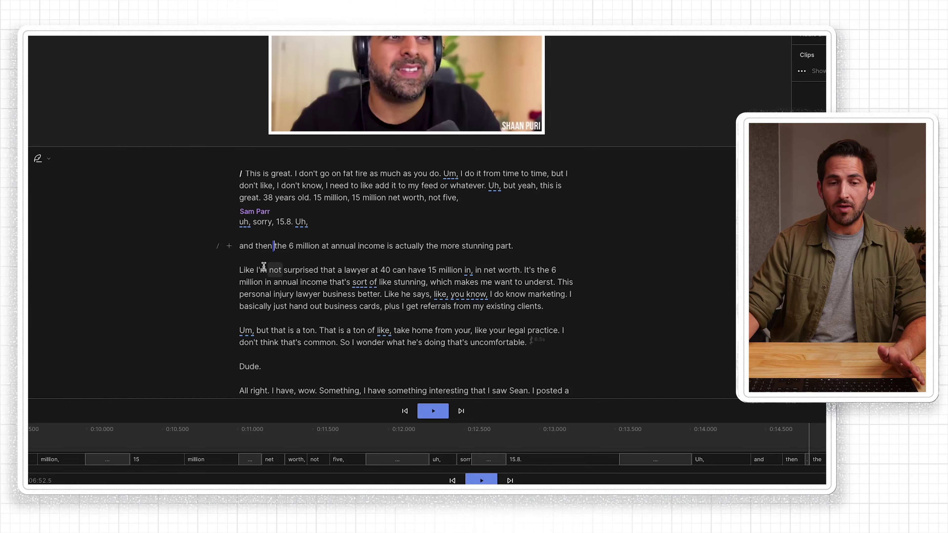
left_click(287, 282)
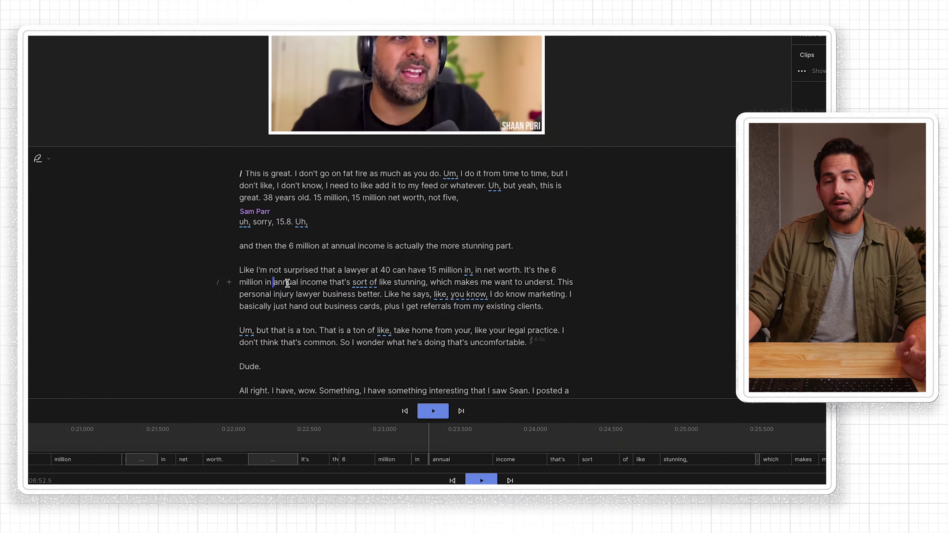
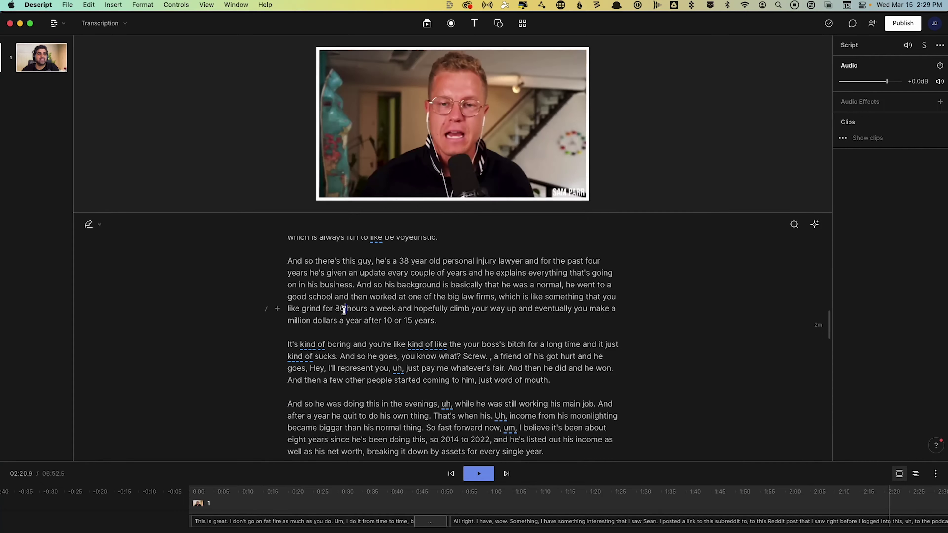
- Give the "uh, sorry, 15.8. Uh," line a speaker label for the second host, and play from the following paragraph to check it
left_click(288, 349)
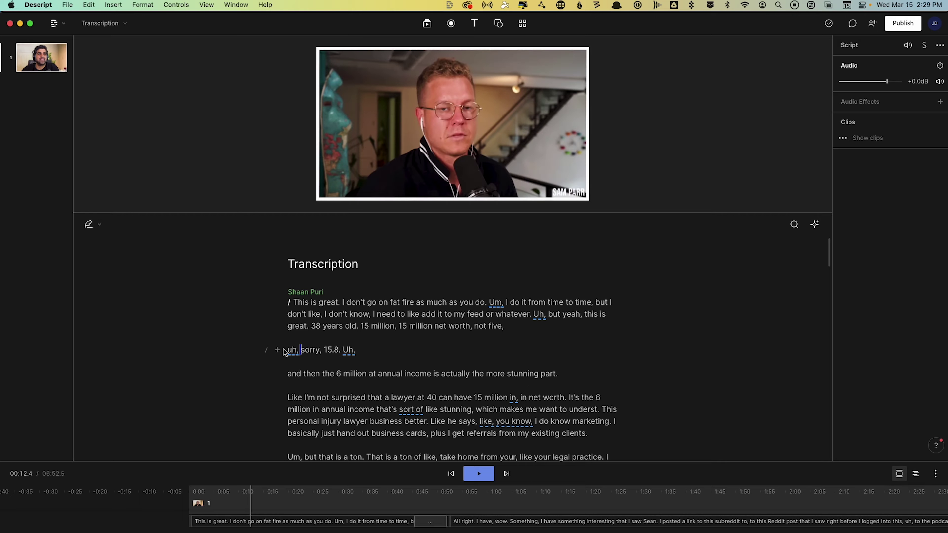
key("shift+2")
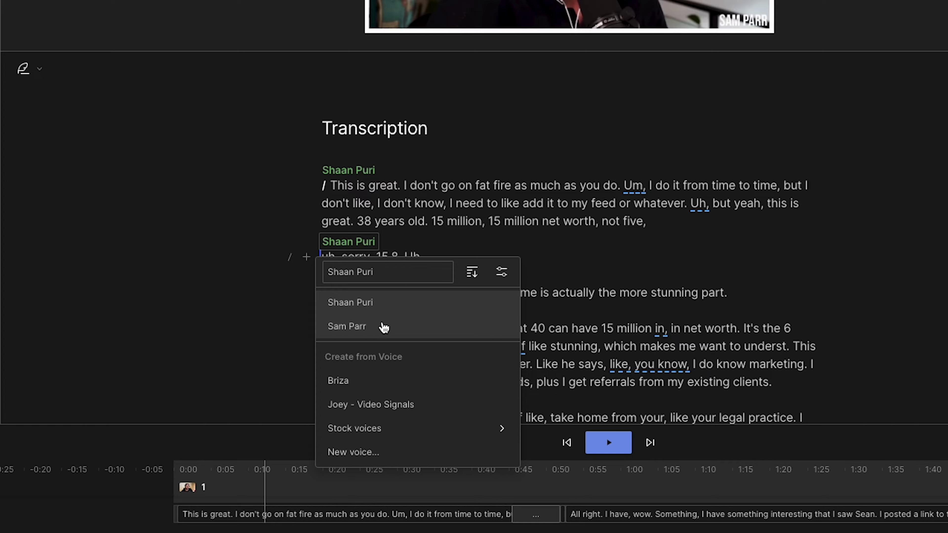
left_click(382, 327)
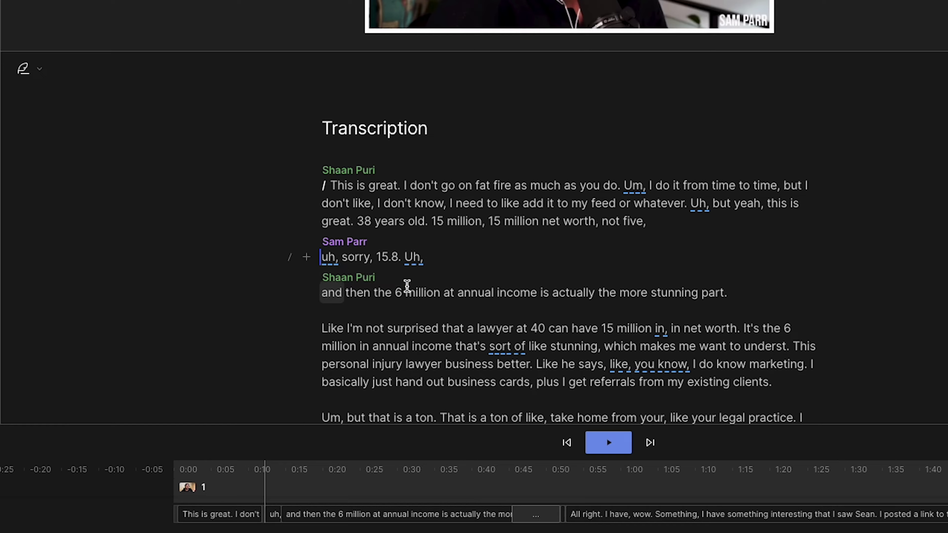
left_click(344, 292)
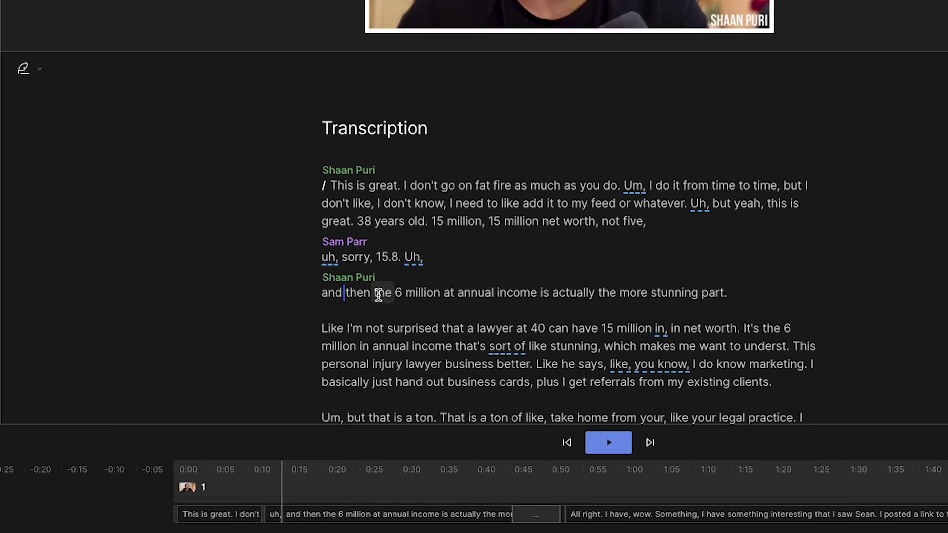
key("space")
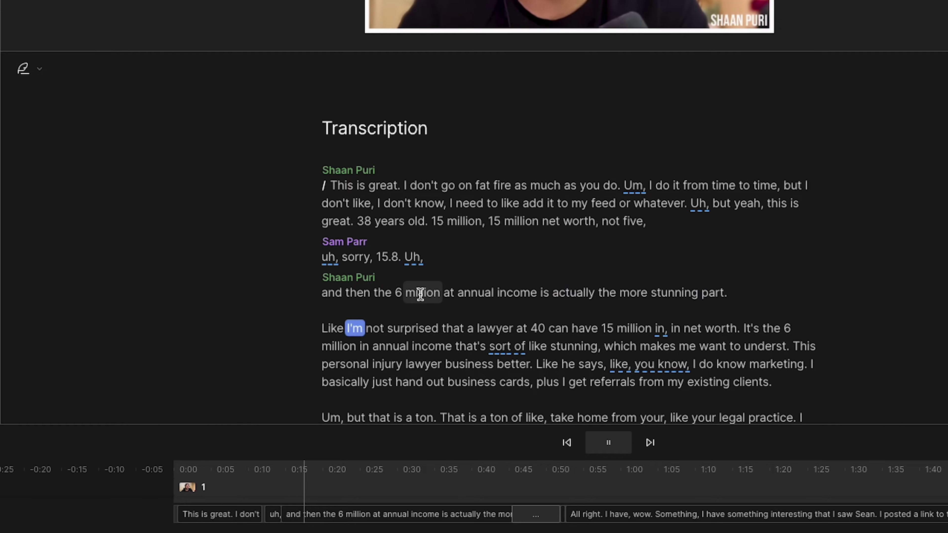
- Try moving the speaker change before "and then the 6 million" forward to the word "annual", and undo the move
key("space")
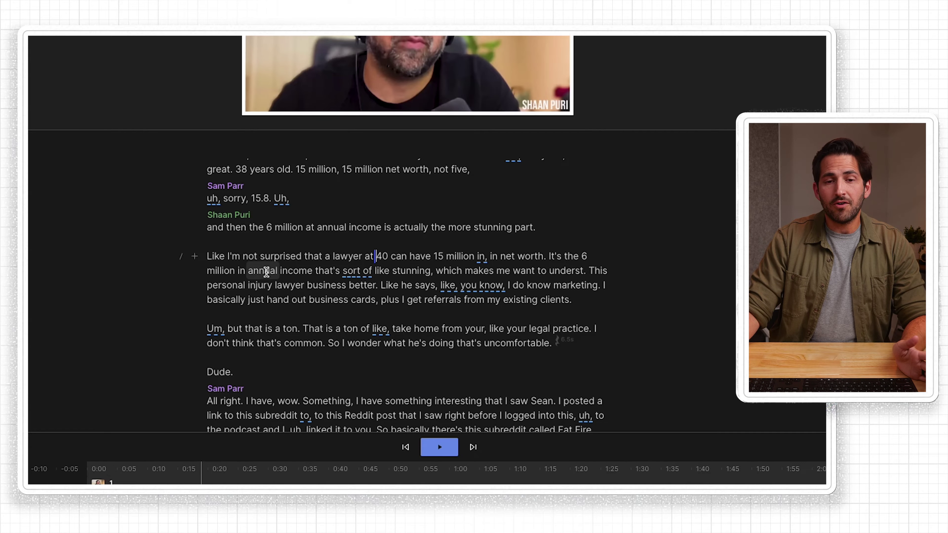
scroll(266, 272, "up", 1)
scroll(253, 265, "up", 1)
left_click_drag(228, 252, 318, 265)
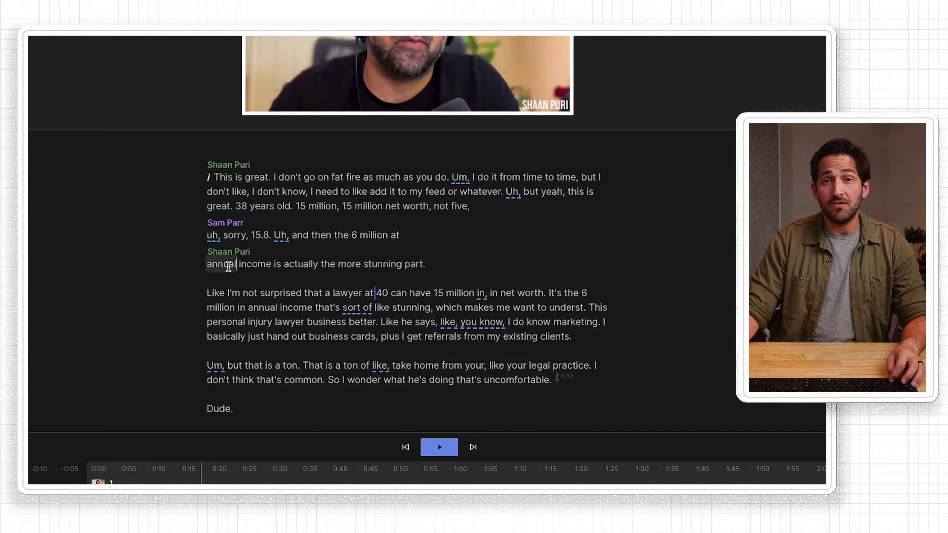
key("super+z")
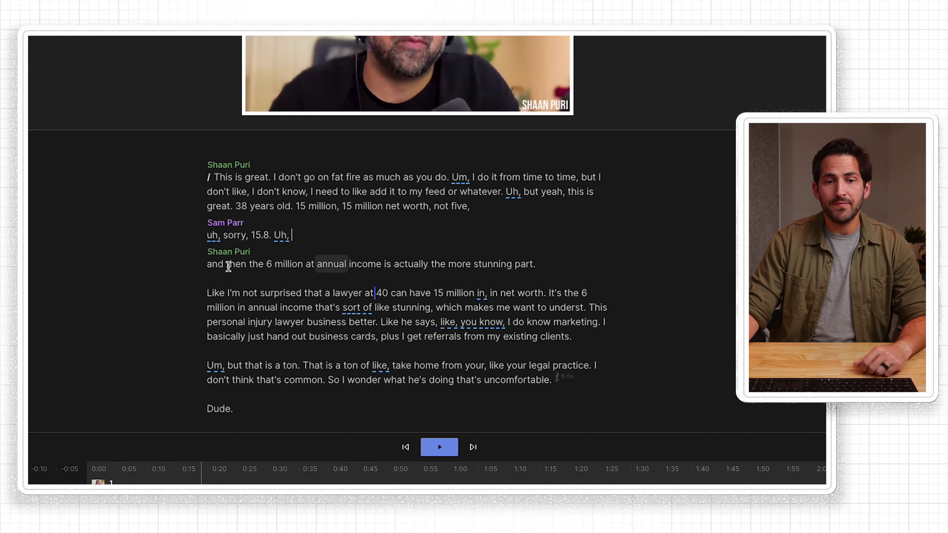
- Review the rest of the transcript for speaker changes, playing a passage midway through to check that its speaker label is right
scroll(238, 266, "up", 2)
scroll(363, 267, "down", 1)
scroll(358, 266, "down", 3)
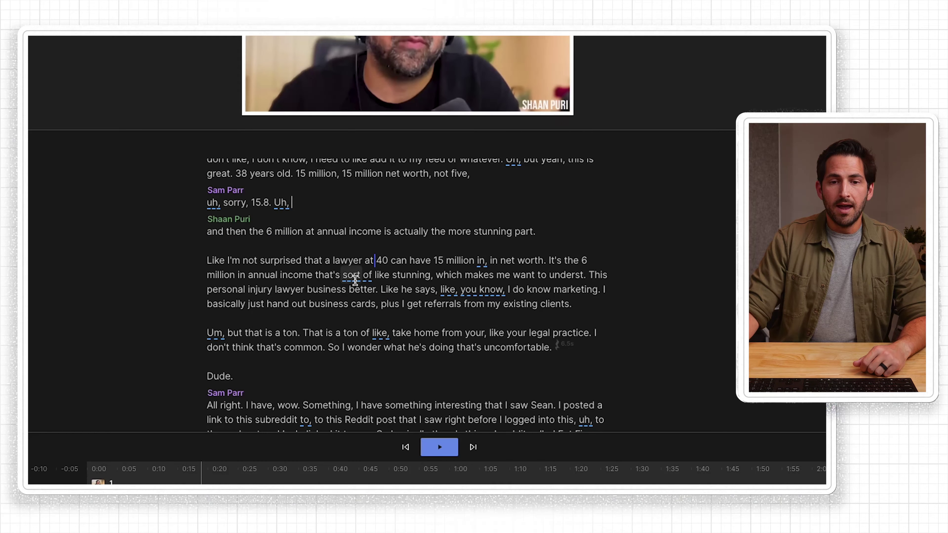
left_click(260, 188)
scroll(277, 214, "down", 1)
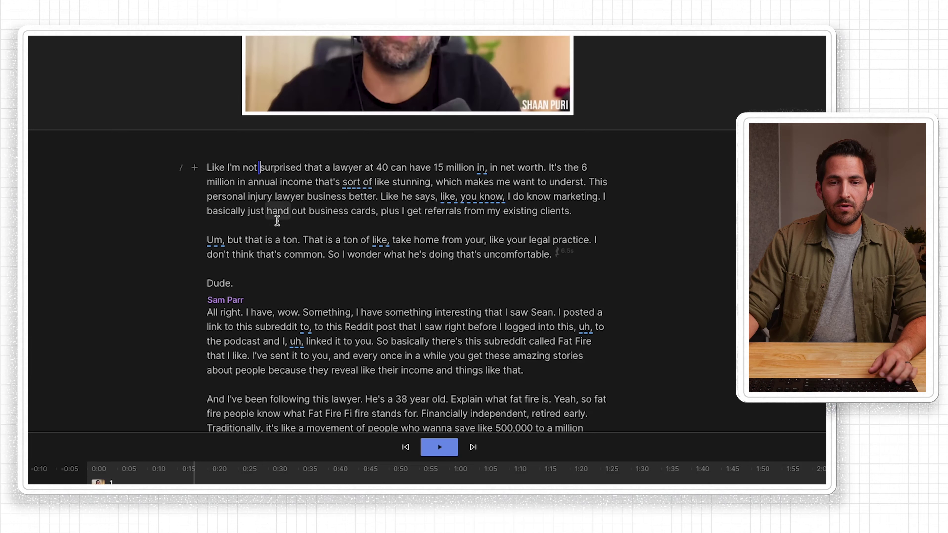
scroll(311, 281, "down", 6)
scroll(311, 280, "up", 1)
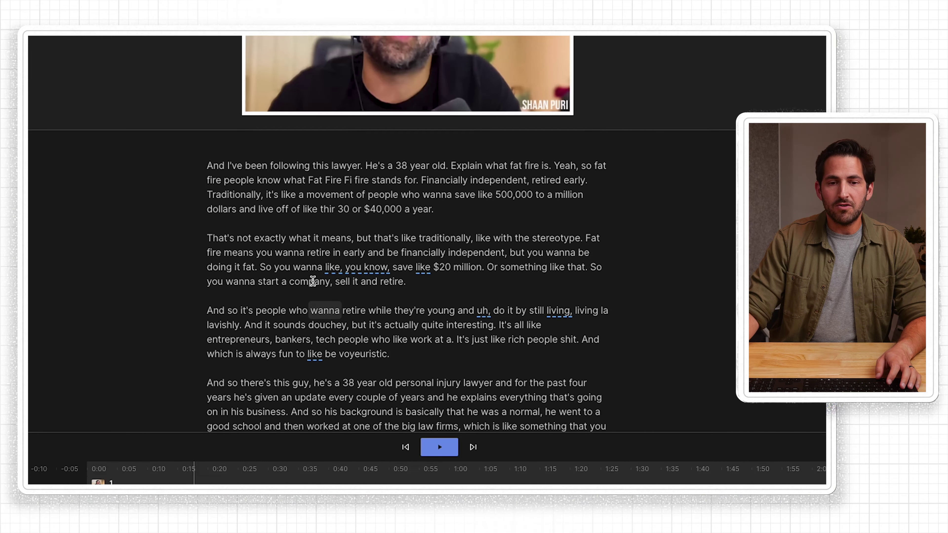
scroll(311, 280, "down", 6)
left_click(292, 264)
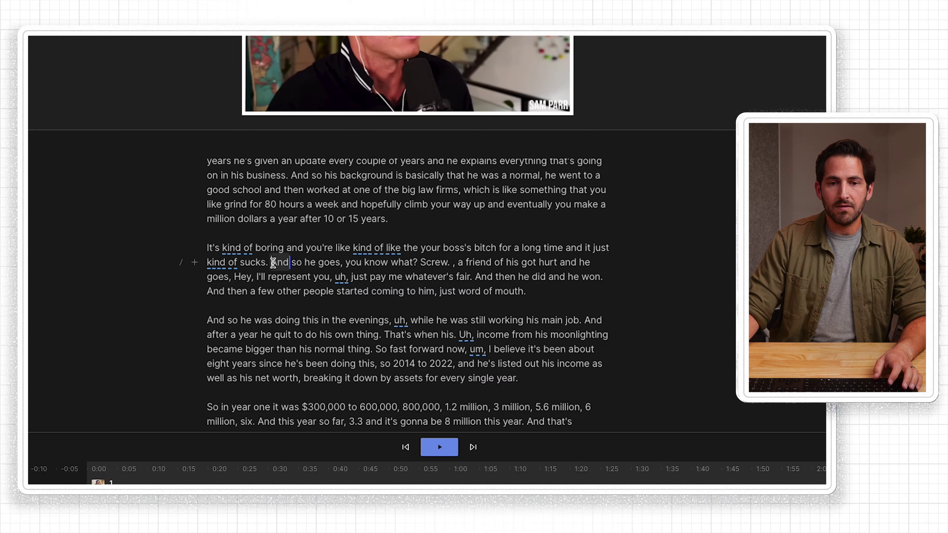
key("space")
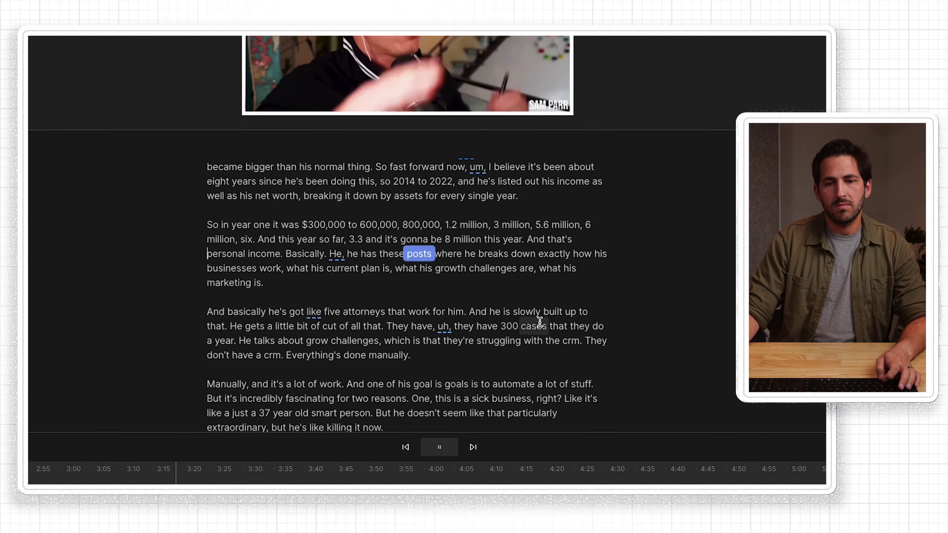
key("space")
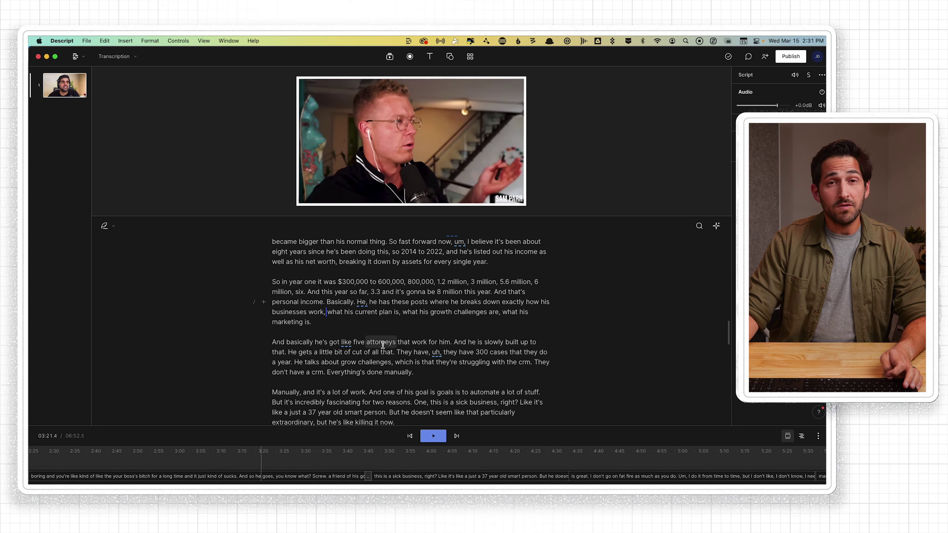
scroll(380, 341, "down", 3)
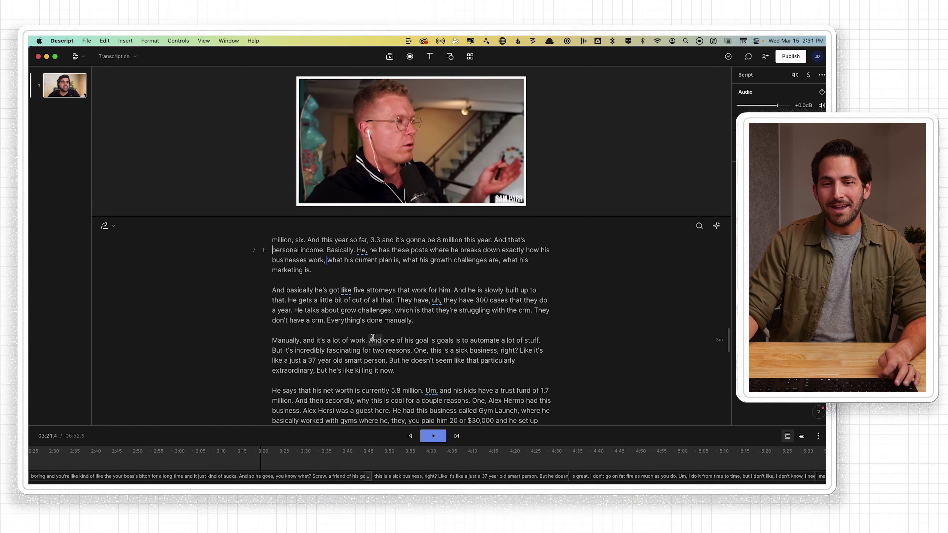
scroll(375, 364, "down", 10)
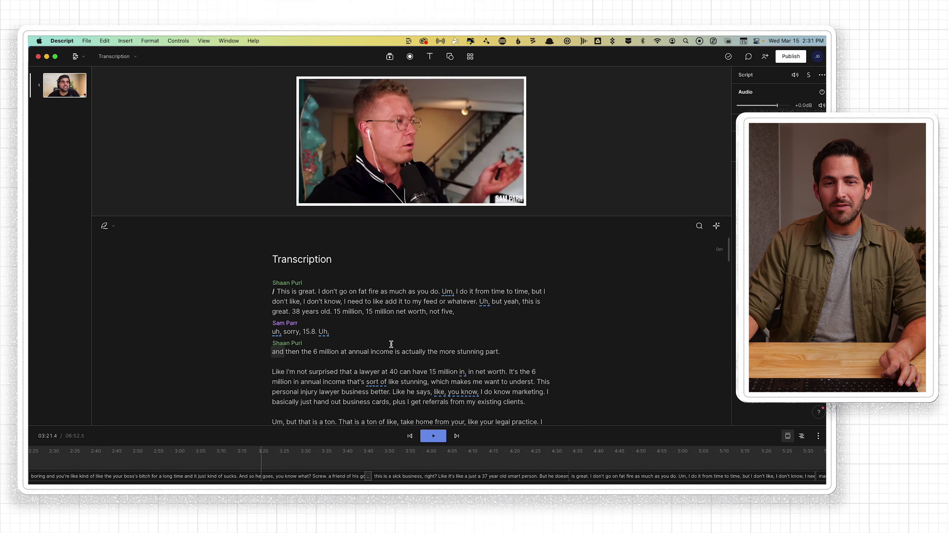
- Play the opening line, and correct "fat fire" in it to "fatFIRE"
left_click(359, 292)
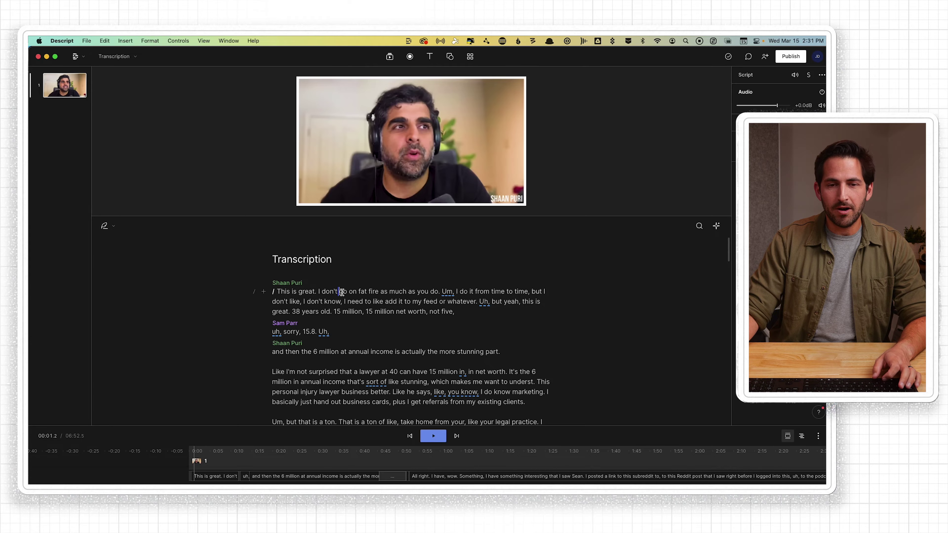
key("space")
left_click_drag(359, 290, 373, 290)
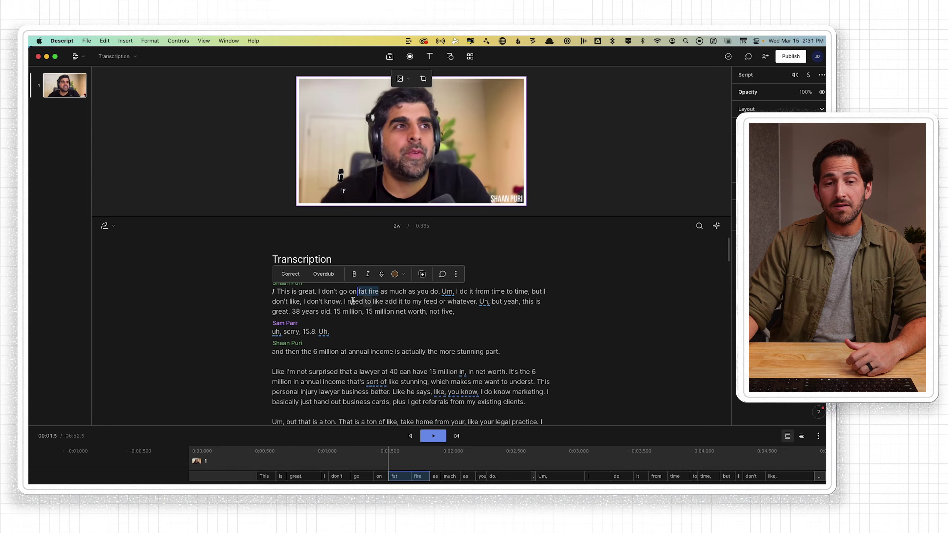
left_click(291, 274)
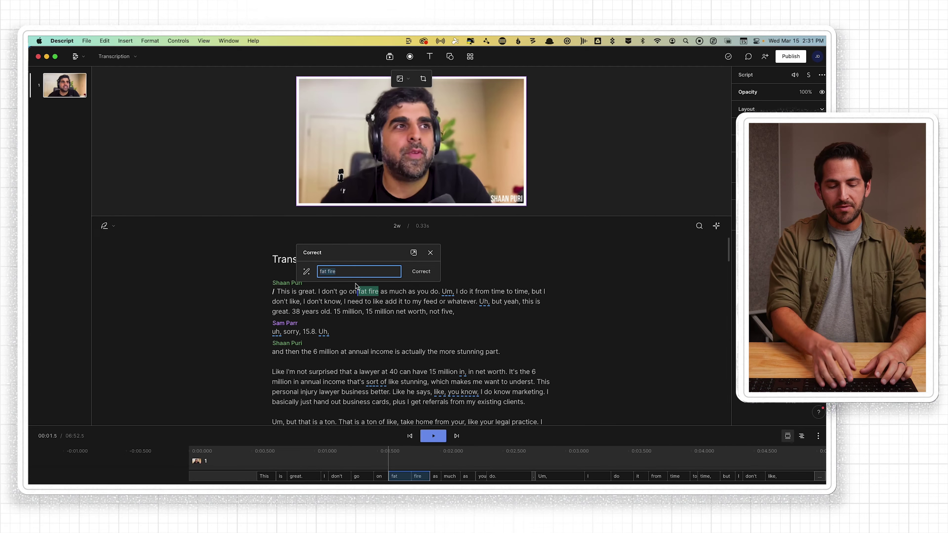
type("fatFIRE")
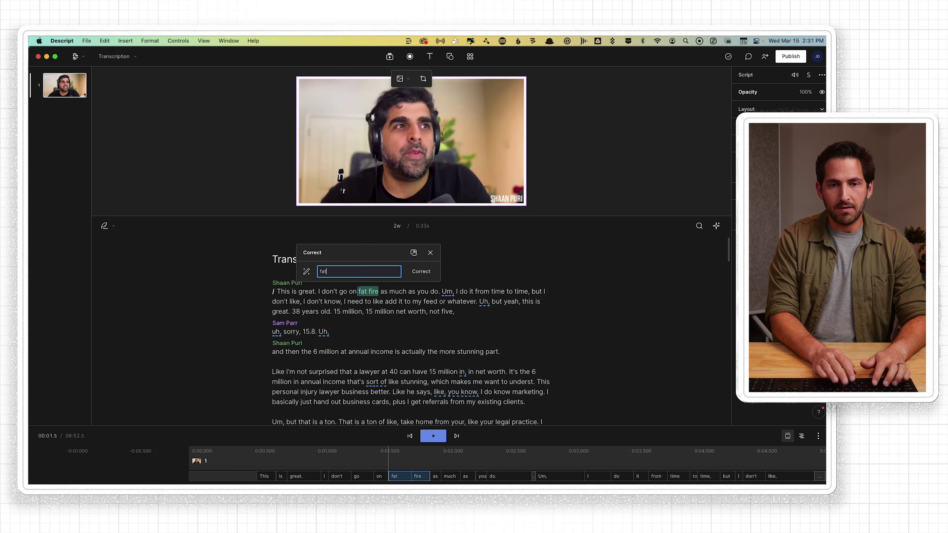
left_click(417, 273)
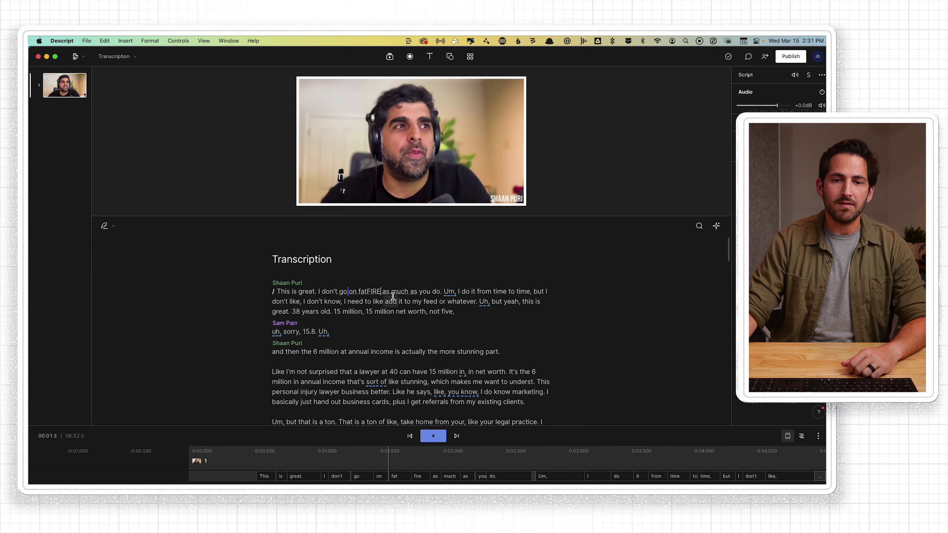
- Delete the word "million" before "net worth" in the opening paragraph
left_click(396, 312)
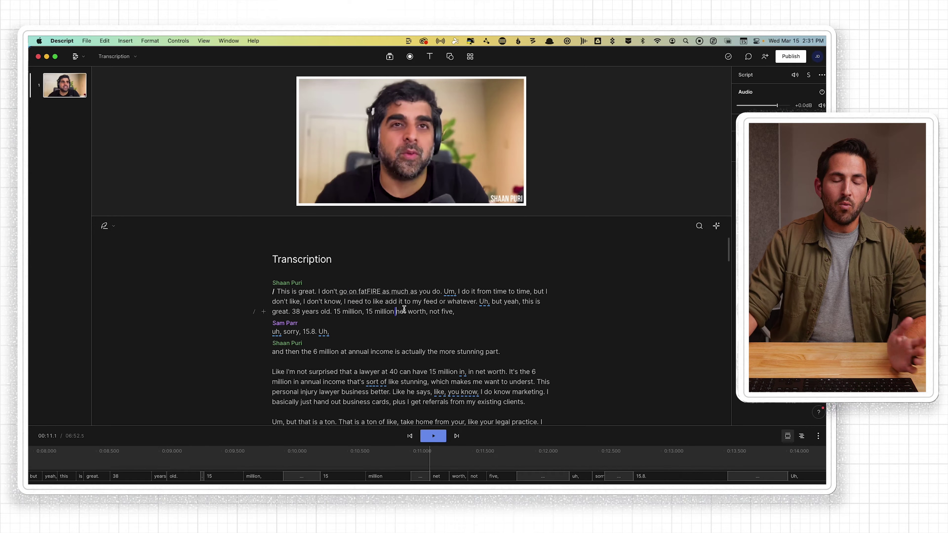
double_click(385, 312)
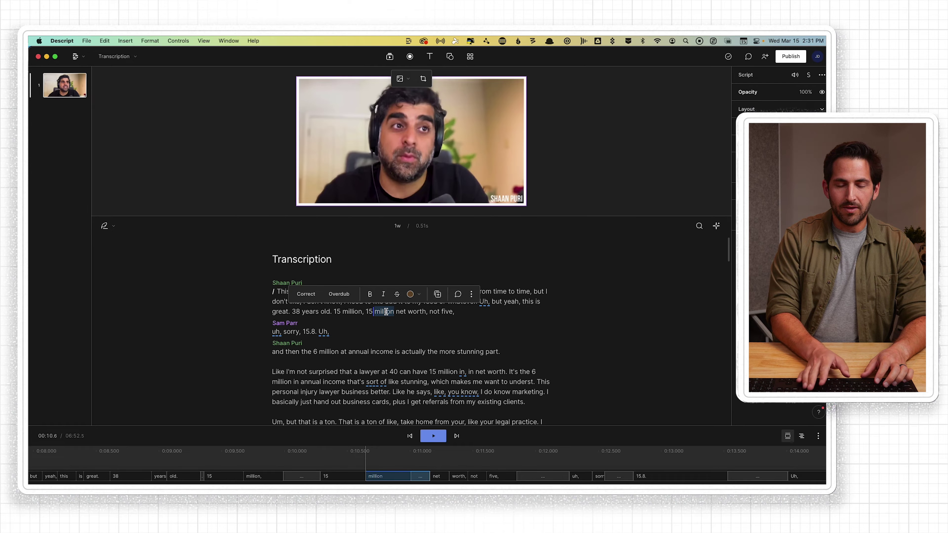
key("BackSpace")
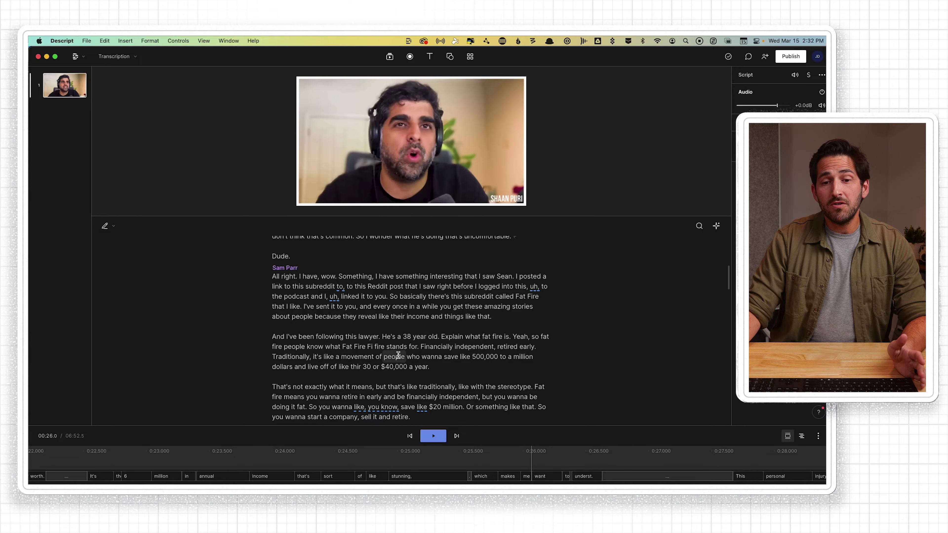
- Activate the Correct tool for the script and view the available editing tools
scroll(399, 355, "down", 1)
double_click(396, 334)
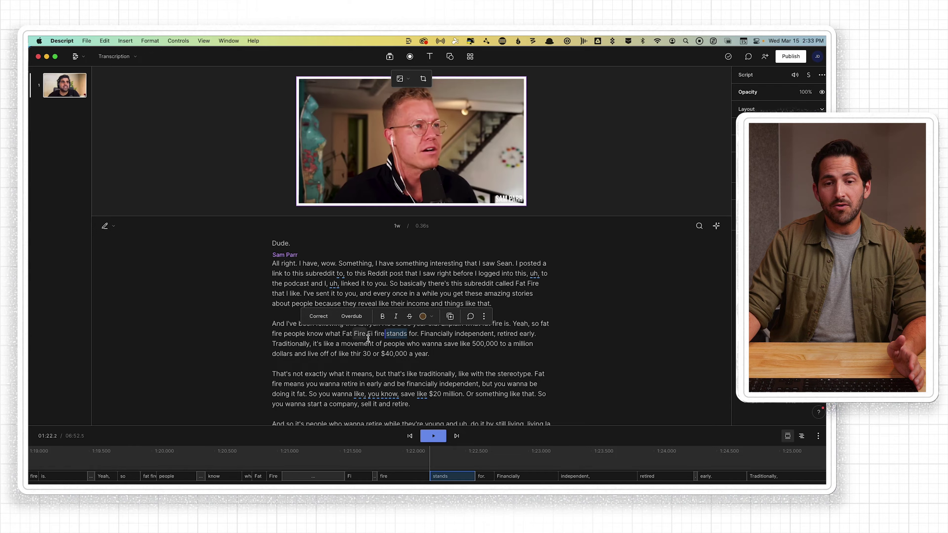
left_click(383, 344)
scroll(395, 323, "down", 1)
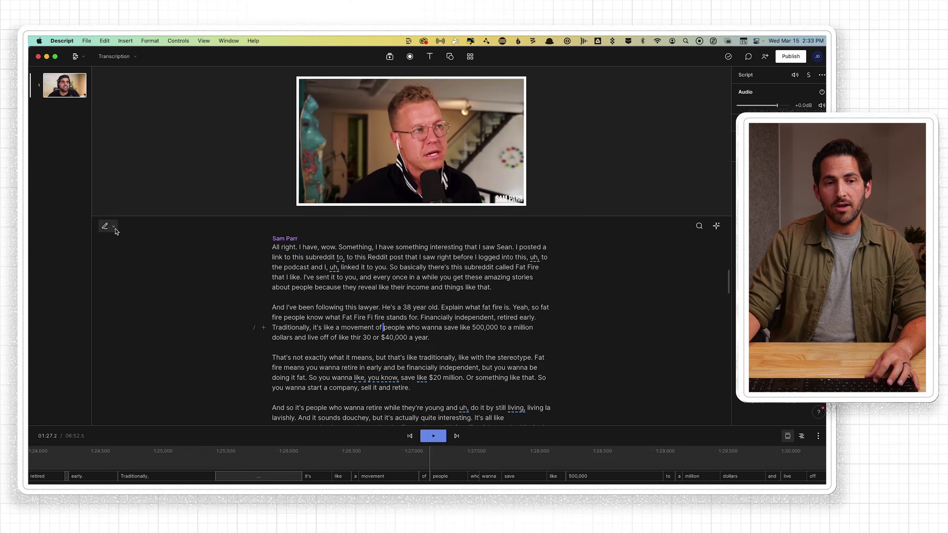
left_click(104, 231)
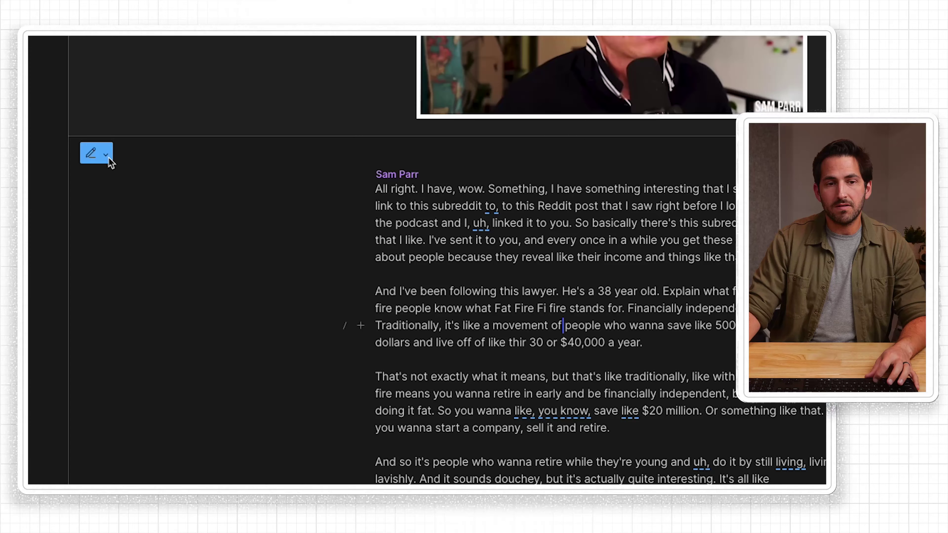
left_click(107, 154)
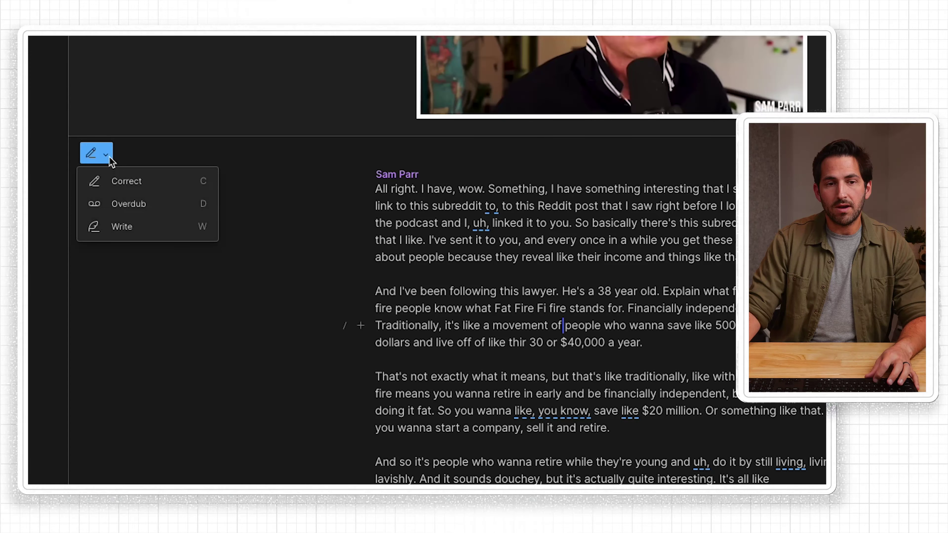
left_click(95, 152)
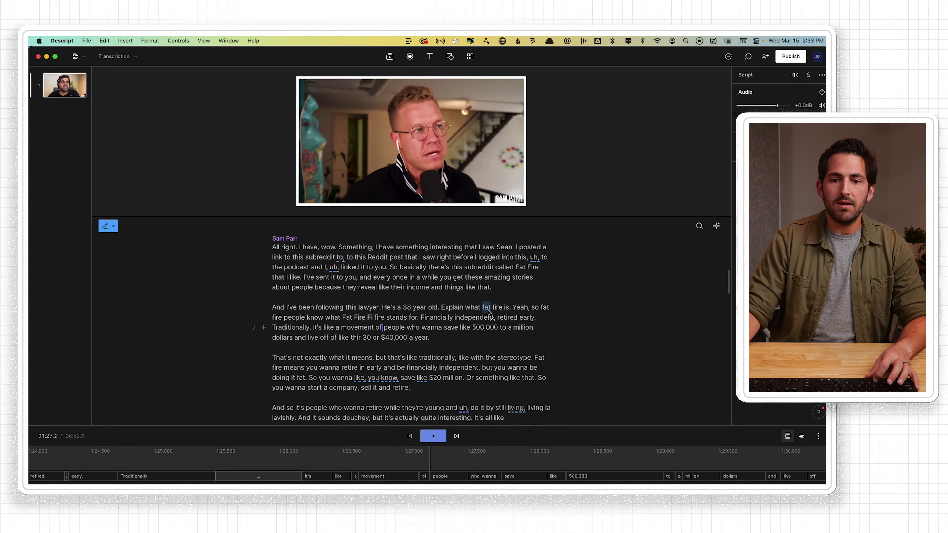
- Correct "fat fire" after "Explain what" in the lawyer paragraph to "fatFIRE"
left_click_drag(488, 313, 502, 311)
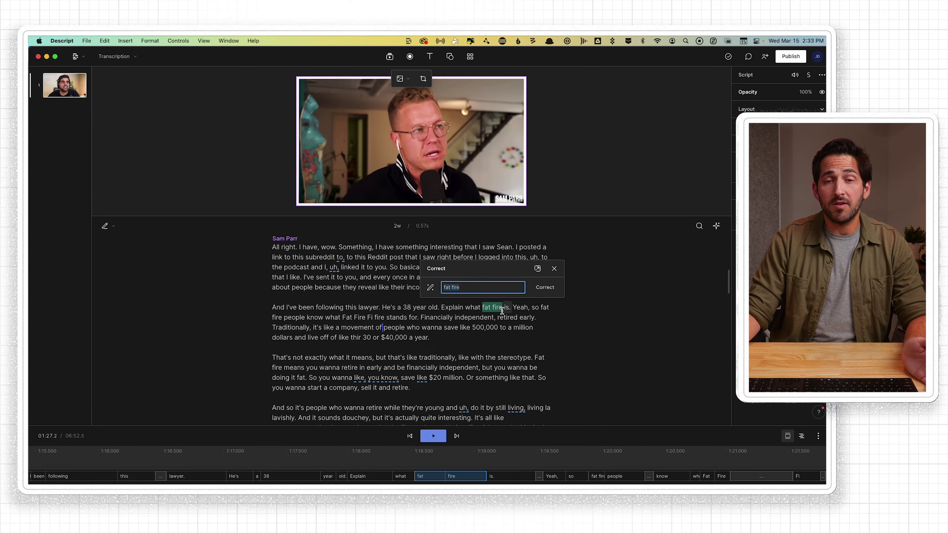
type("fatFIRE")
key("Return")
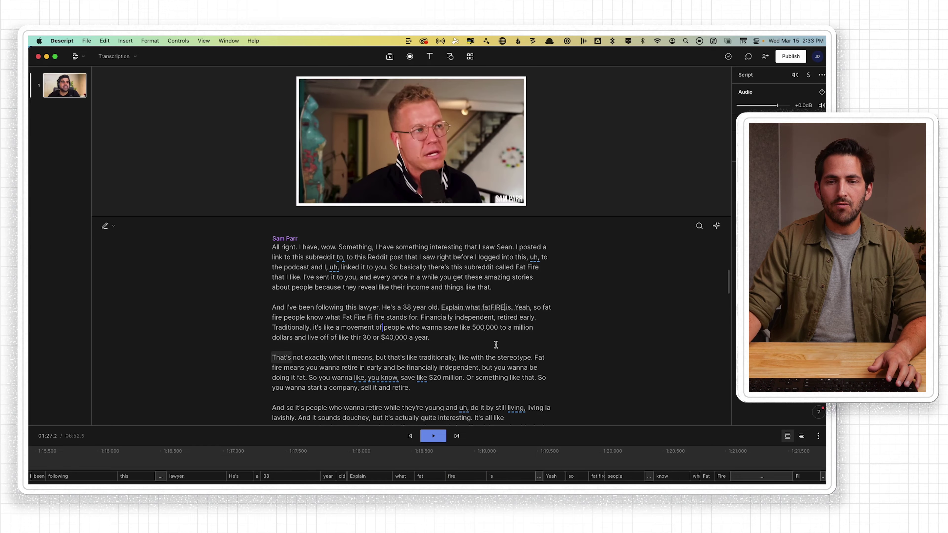
- Open the word "means," in the "That's not exactly" paragraph for correction, and enter correct text mode from there
double_click(473, 318)
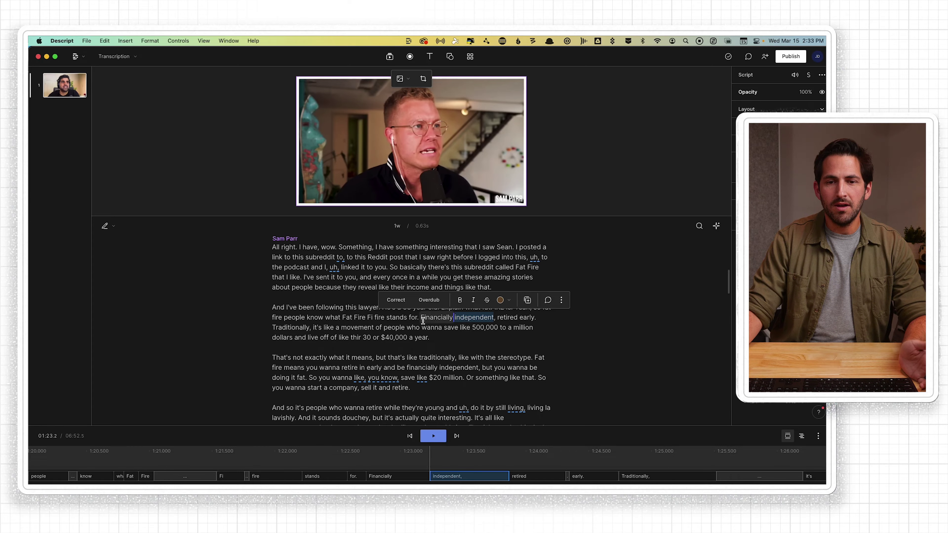
left_click(421, 327)
scroll(433, 328, "down", 3)
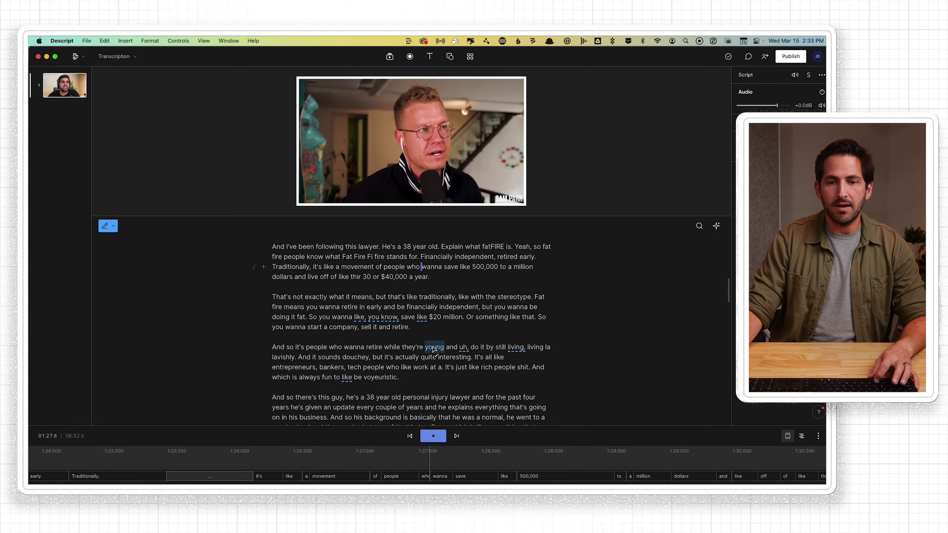
double_click(391, 347)
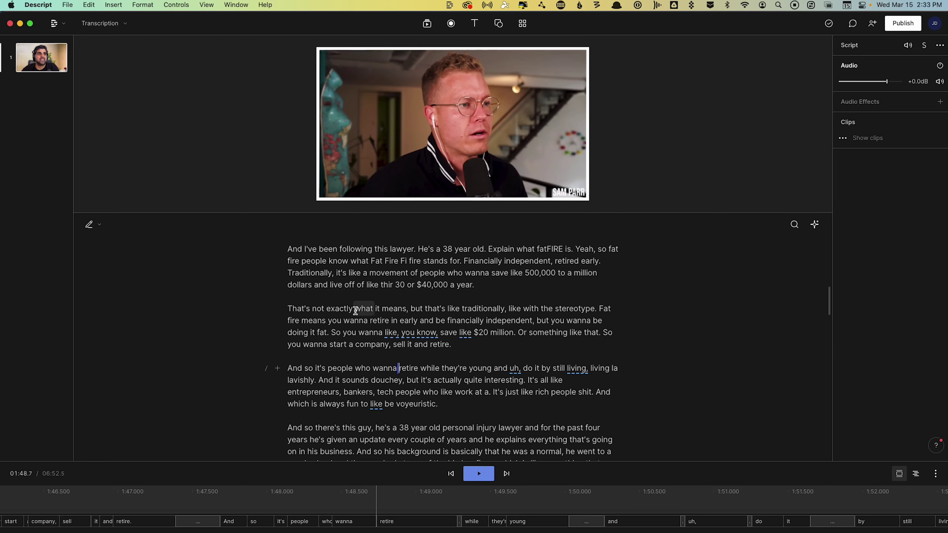
left_click(389, 310)
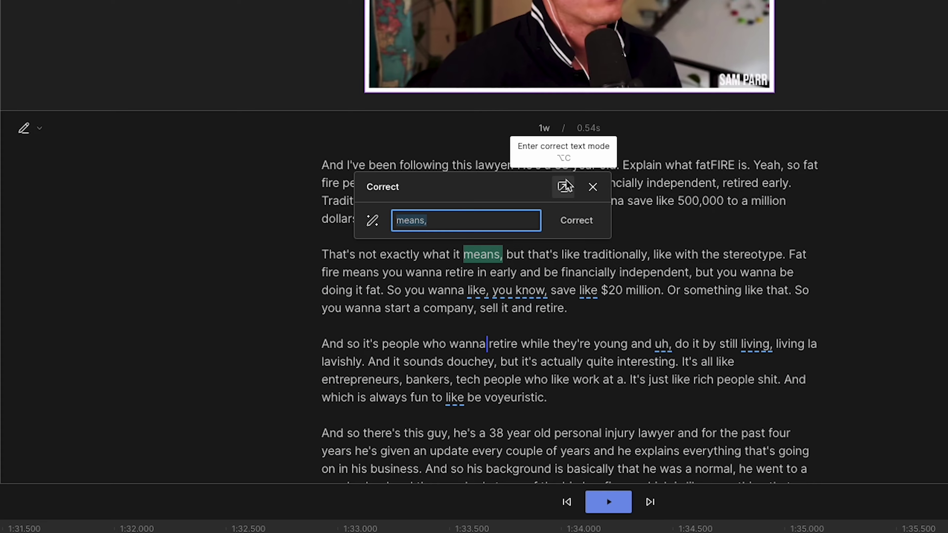
left_click(562, 187)
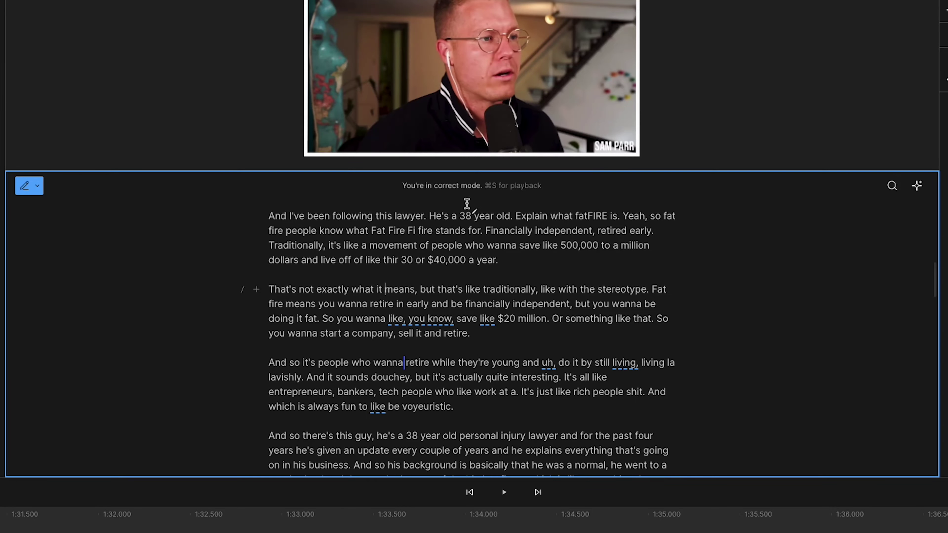
- Insert the test text "Type out whatever we want" before "Explain what fatFIRE is", and delete it again
left_click(518, 216)
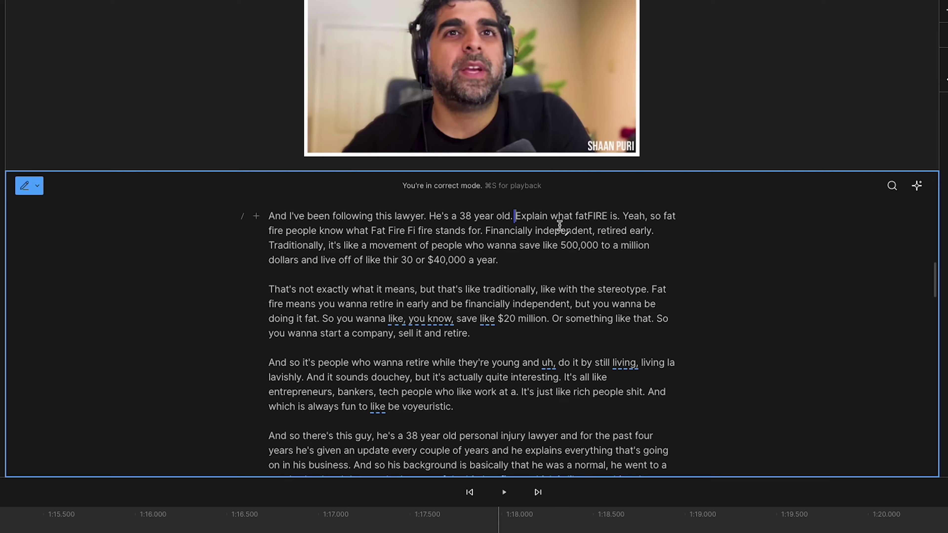
type("Type out whate")
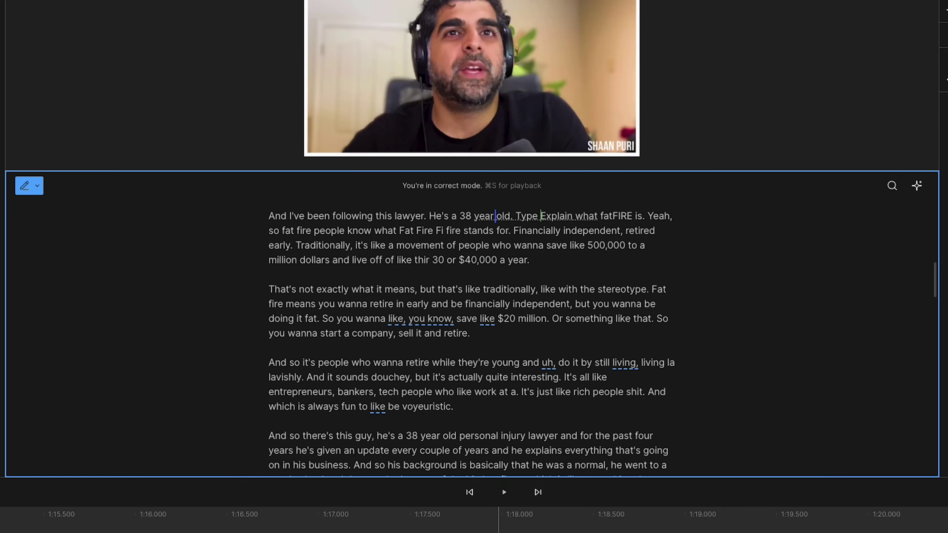
type("ver we want")
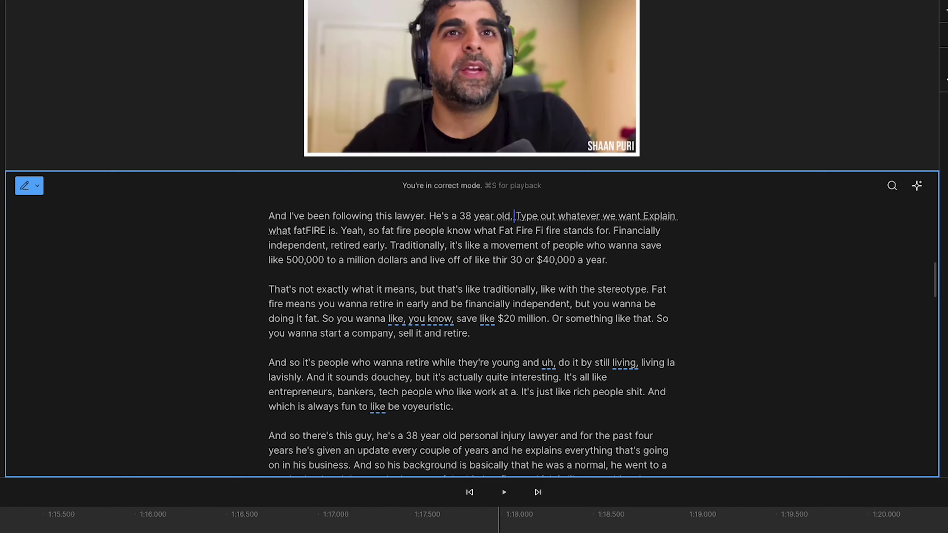
key("BackSpace")
key("BackSpace")
key("BackSpace")
key("BackSpace")
key("BackSpace")
key("BackSpace")
key("BackSpace")
key("BackSpace")
key("BackSpace")
key("BackSpace")
key("BackSpace")
key("BackSpace")
key("BackSpace")
key("BackSpace")
key("BackSpace")
key("BackSpace")
key("BackSpace")
key("BackSpace")
key("BackSpace")
key("BackSpace")
key("BackSpace")
key("BackSpace")
key("BackSpace")
key("BackSpace")
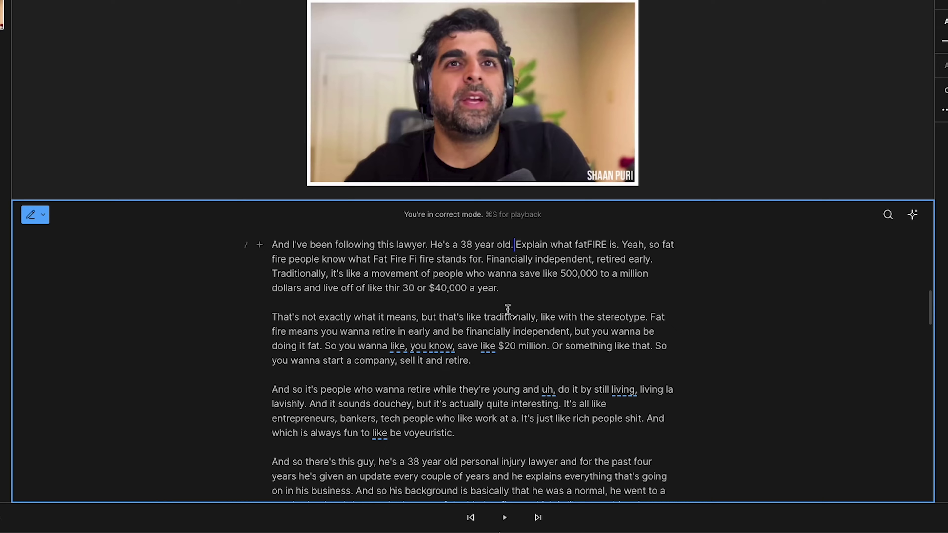
- Leave correct text mode and select the words "update every couple" in the personal injury lawyer paragraph
scroll(413, 241, "down", 3)
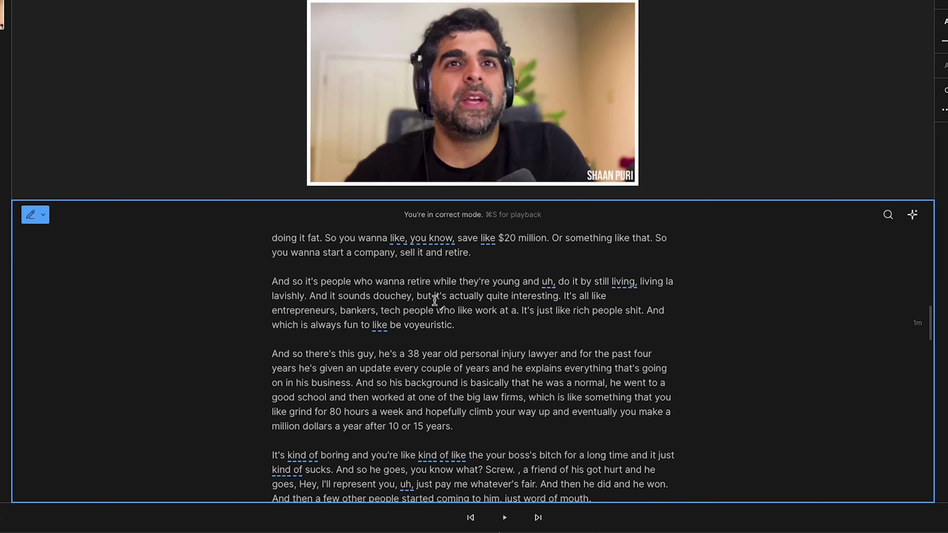
left_click_drag(433, 296, 450, 297)
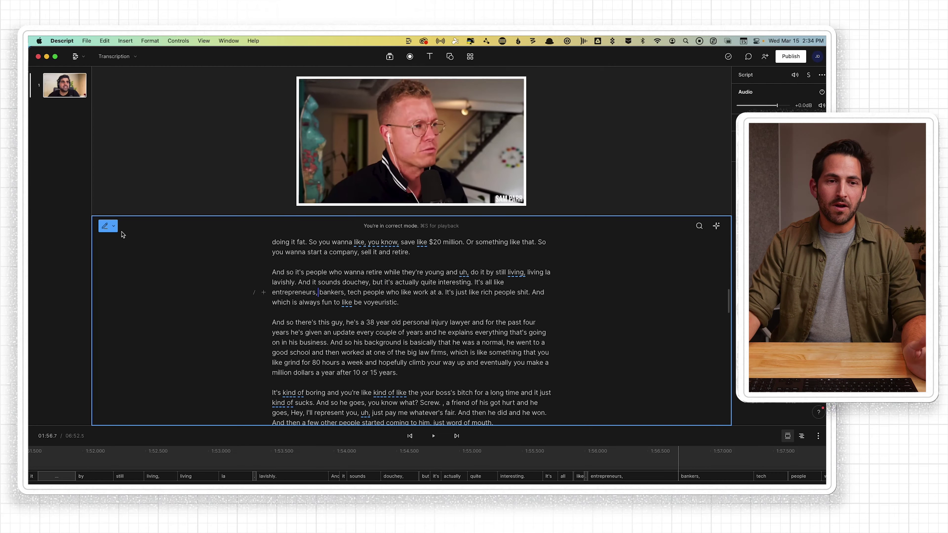
left_click(108, 227)
scroll(319, 279, "down", 1)
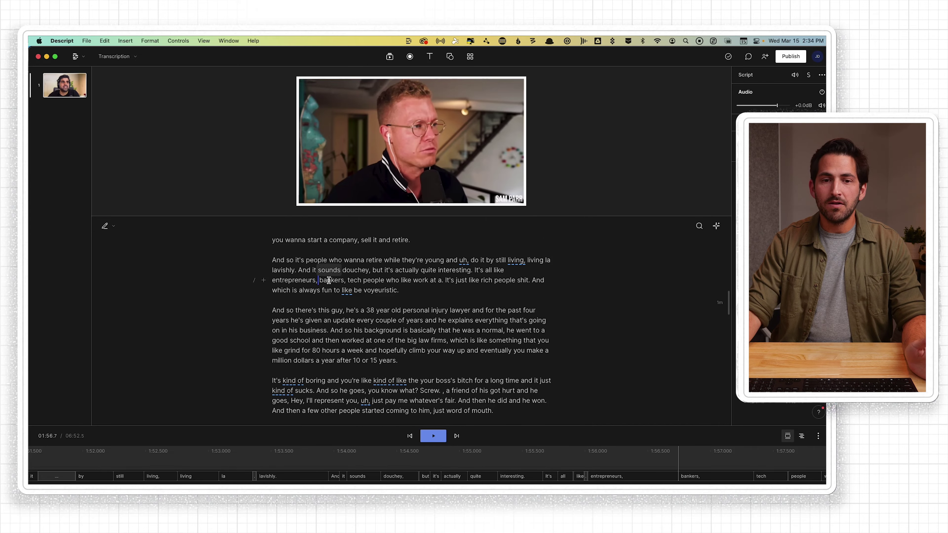
left_click_drag(340, 320, 380, 320)
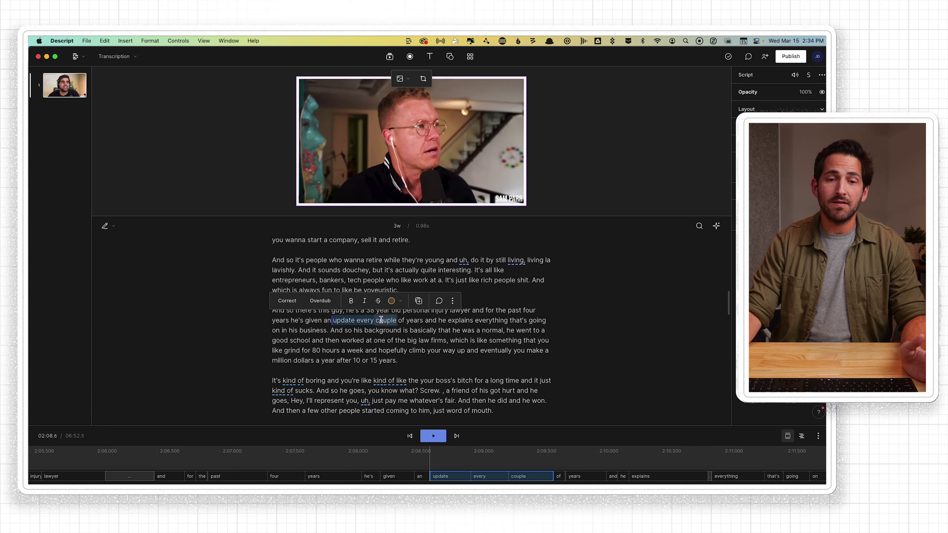
left_click(355, 320)
scroll(358, 322, "down", 5)
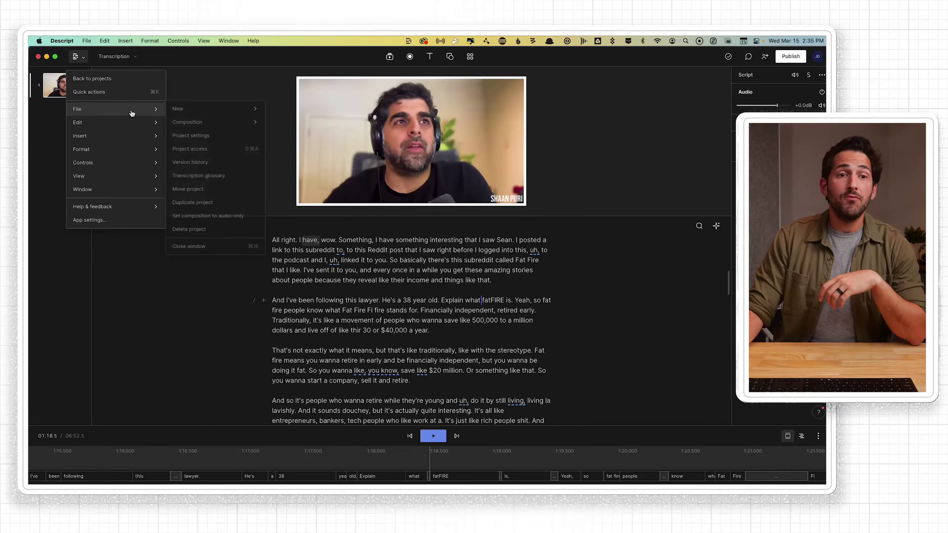
- Open the project's Transcription glossary and look through its list of uncommon words
mouse_move(98, 109)
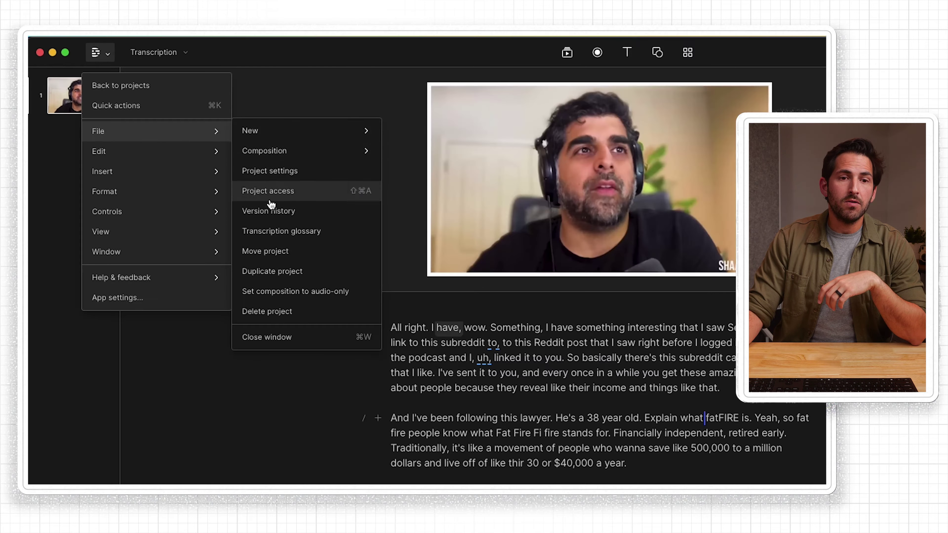
left_click(196, 134)
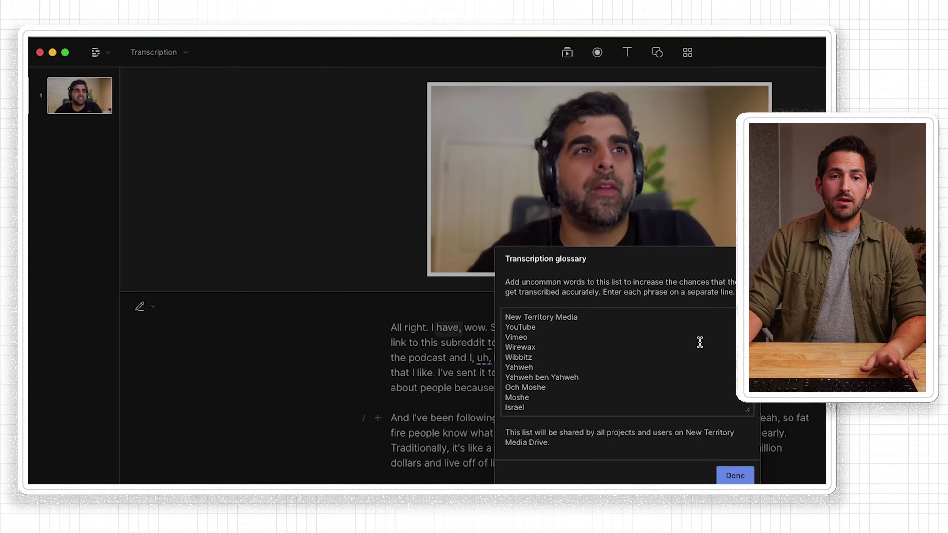
scroll(641, 336, "down", 10)
scroll(641, 337, "down", 4)
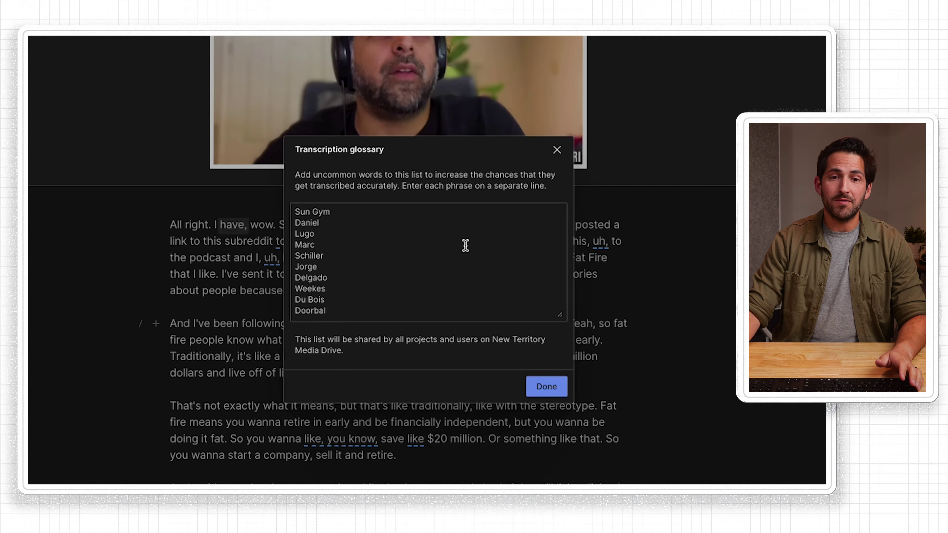
scroll(466, 247, "up", 15)
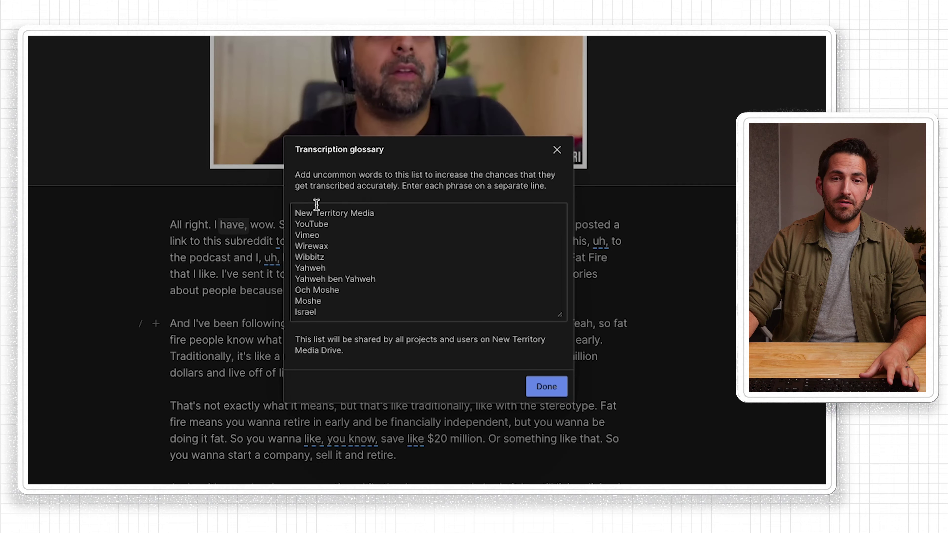
- Start a new line at the end of the Transcription glossary's word list
left_click(338, 255)
key("ctrl+a")
left_click(329, 280)
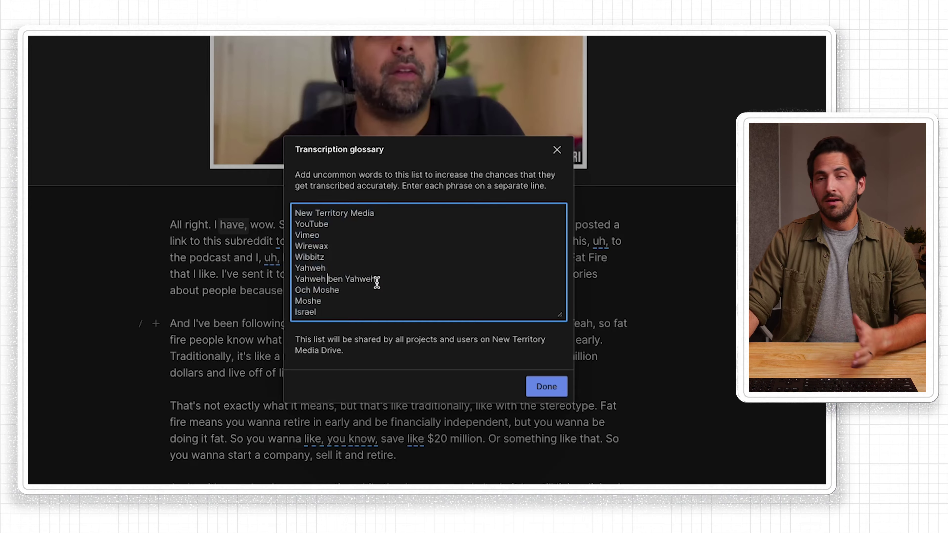
scroll(408, 282, "down", 12)
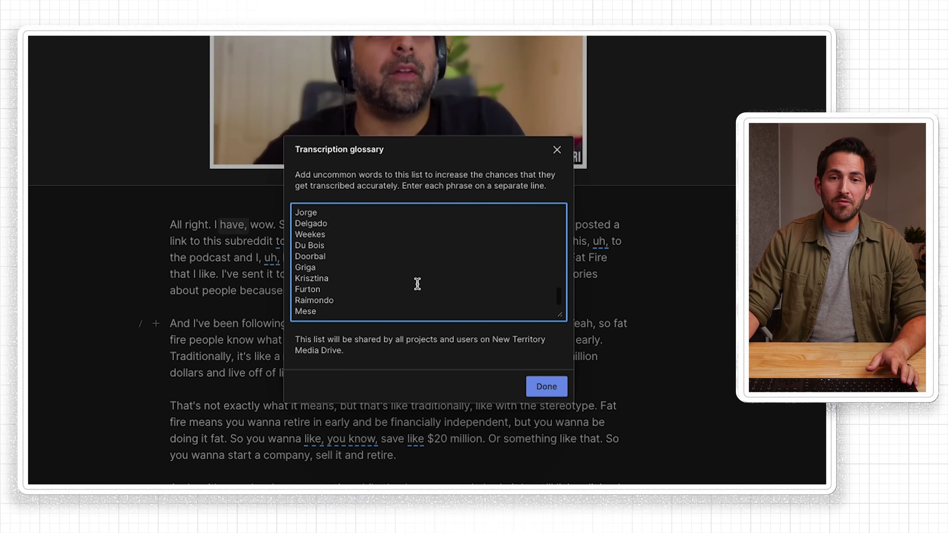
left_click(373, 306)
key("Return")
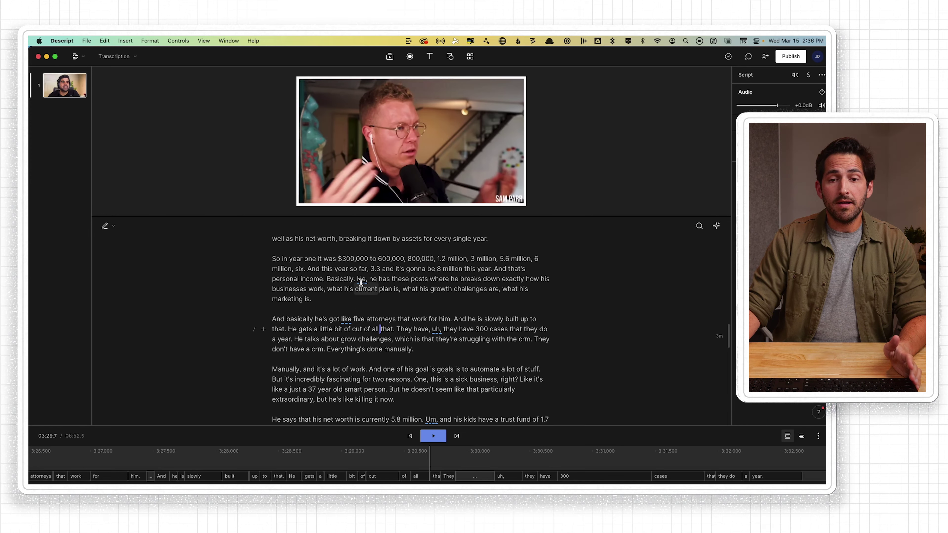
- Locate the filler word "Um," after "5.8 million" in the script and open the Remove filler words search
scroll(402, 334, "down", 10)
scroll(430, 326, "up", 5)
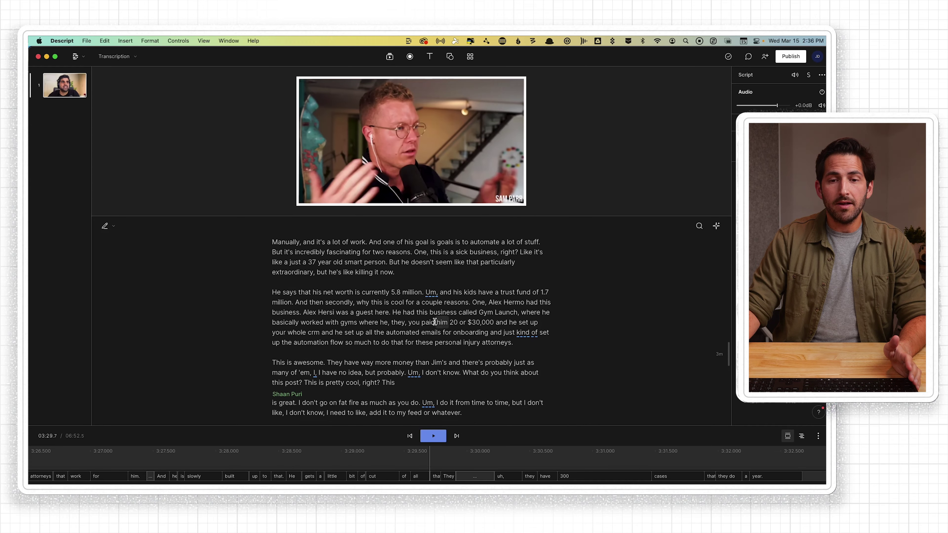
left_click(431, 329)
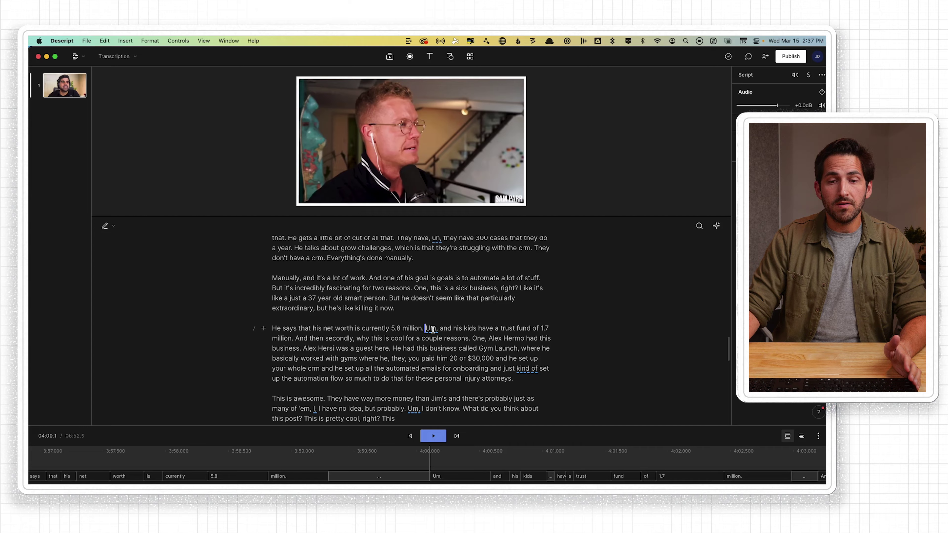
key("alt+Right")
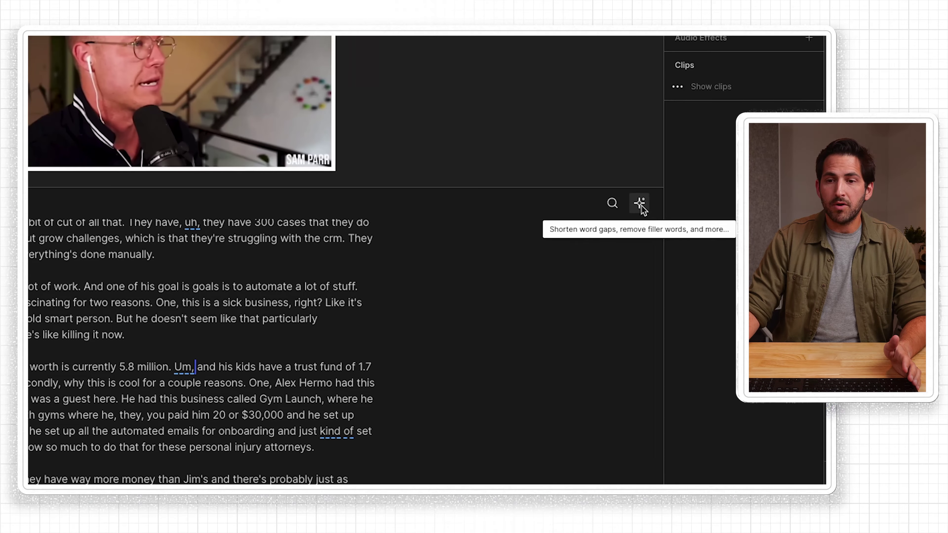
left_click(639, 204)
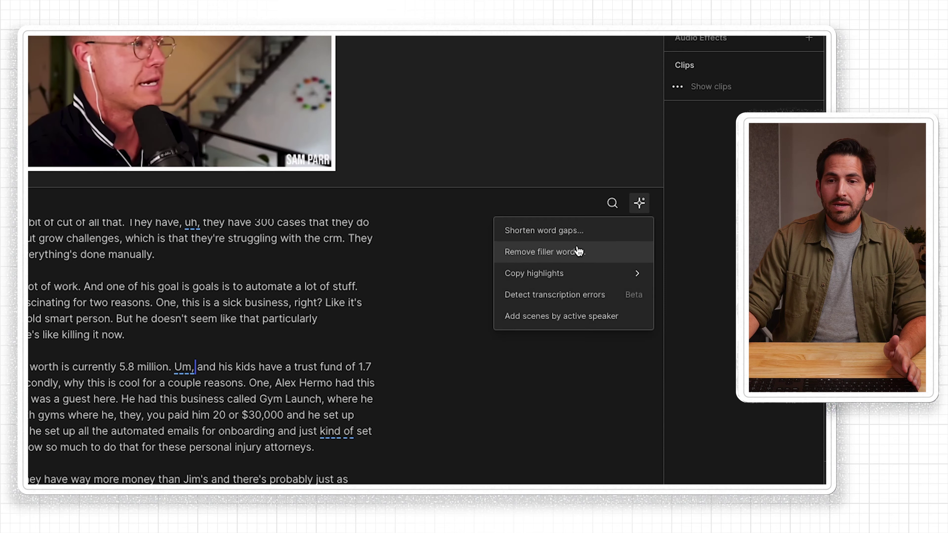
left_click(566, 258)
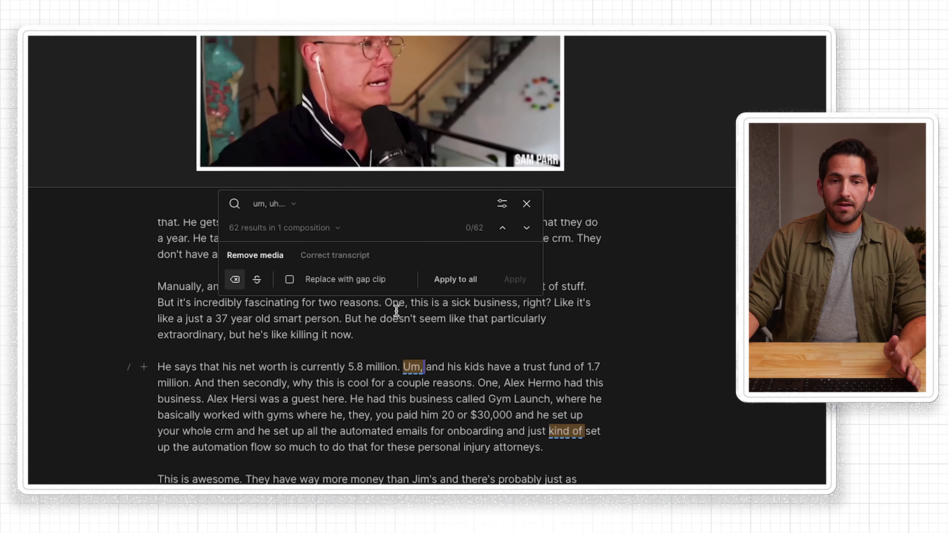
scroll(463, 392, "up", 1)
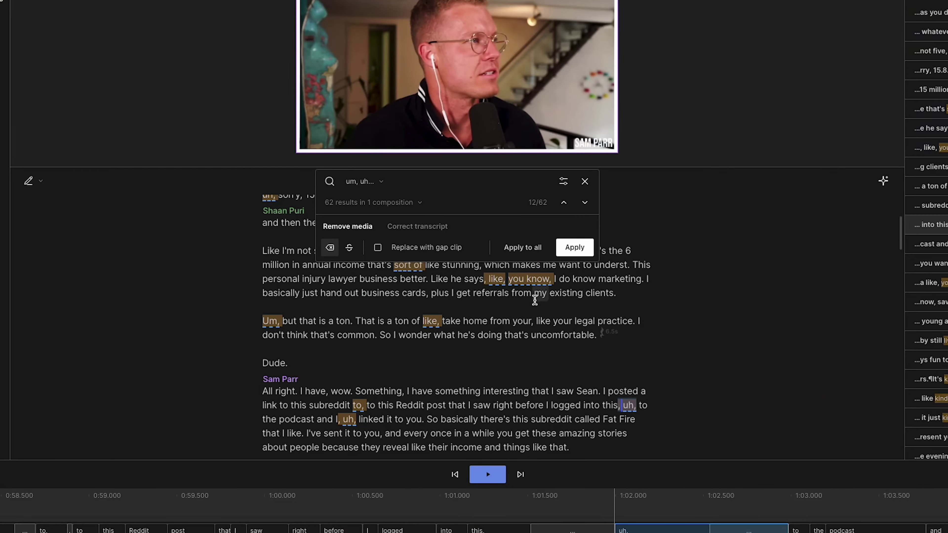
- Review the highlighted filler words across the script, and close the filler word search without applying any removal
left_click(532, 293)
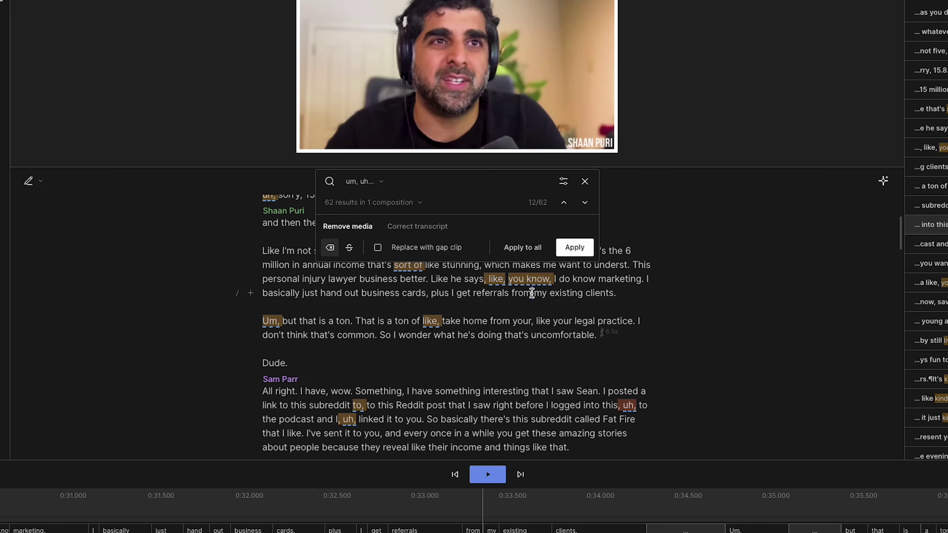
left_click(596, 406)
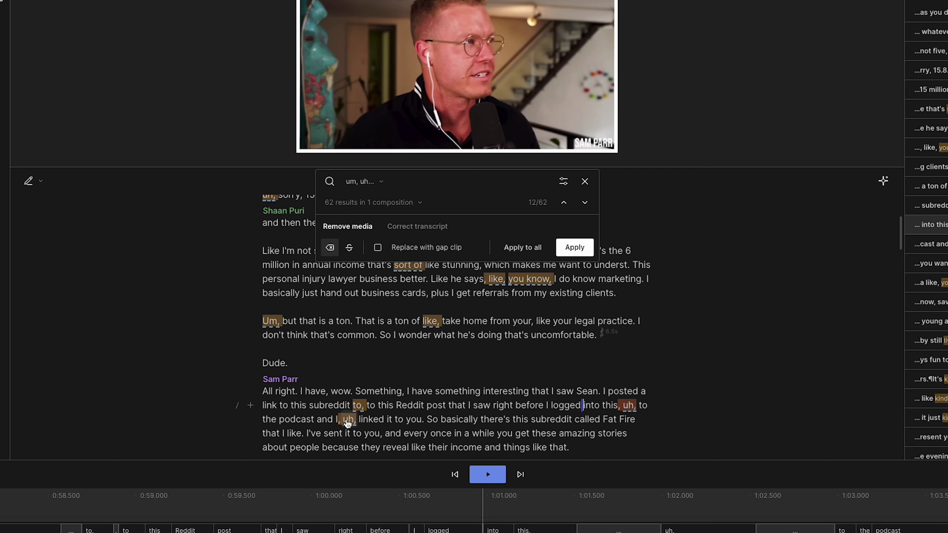
scroll(440, 380, "down", 3)
scroll(444, 387, "down", 8)
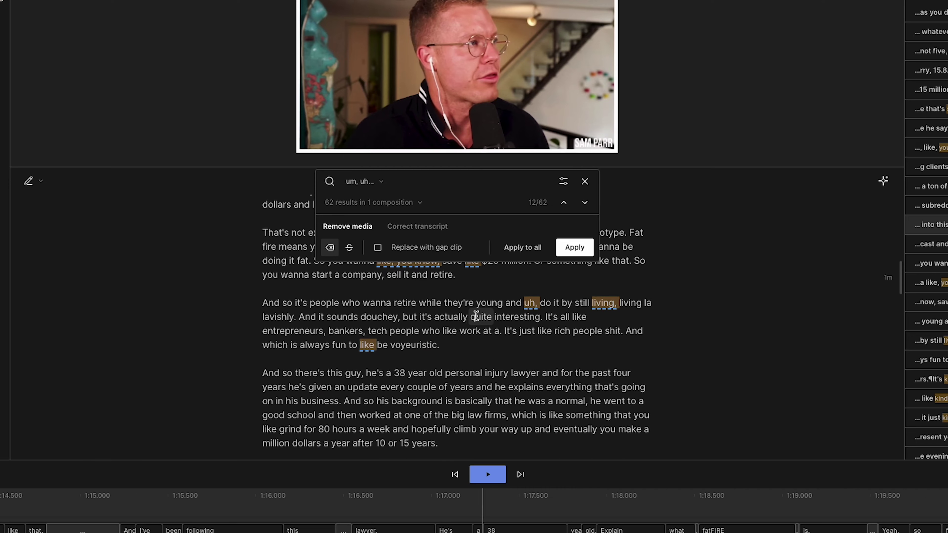
left_click(585, 182)
scroll(488, 254, "up", 8)
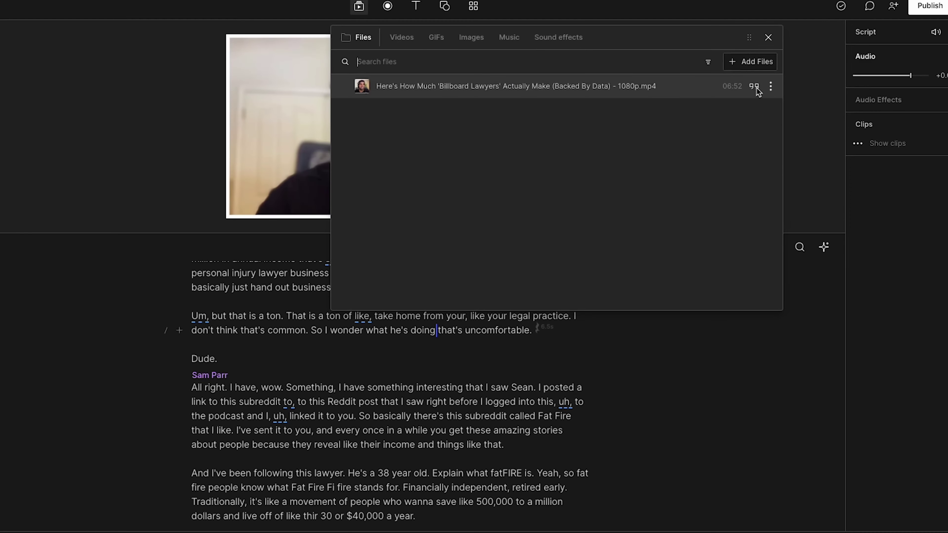
- Bring up the White Glove transcript order confirmation for the 'Billboard Lawyers' video file
left_click(770, 88)
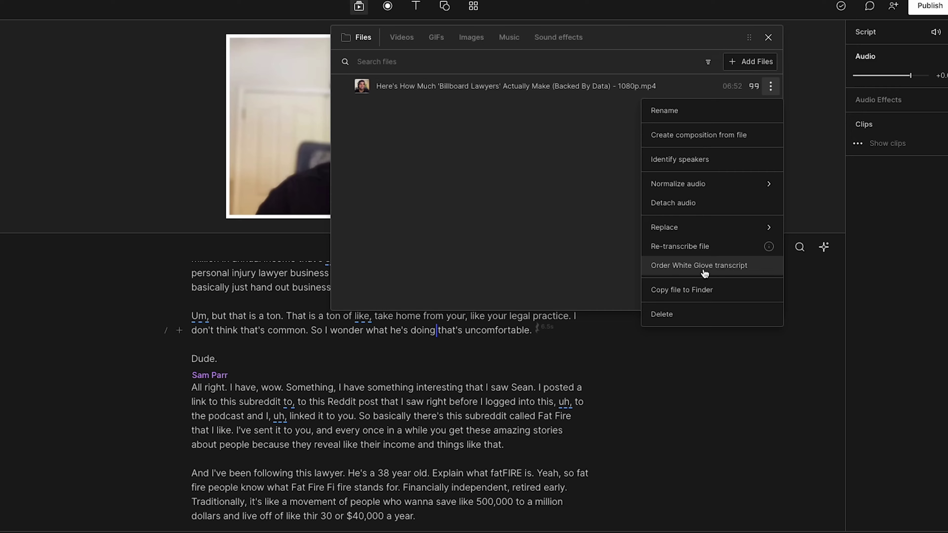
left_click(740, 267)
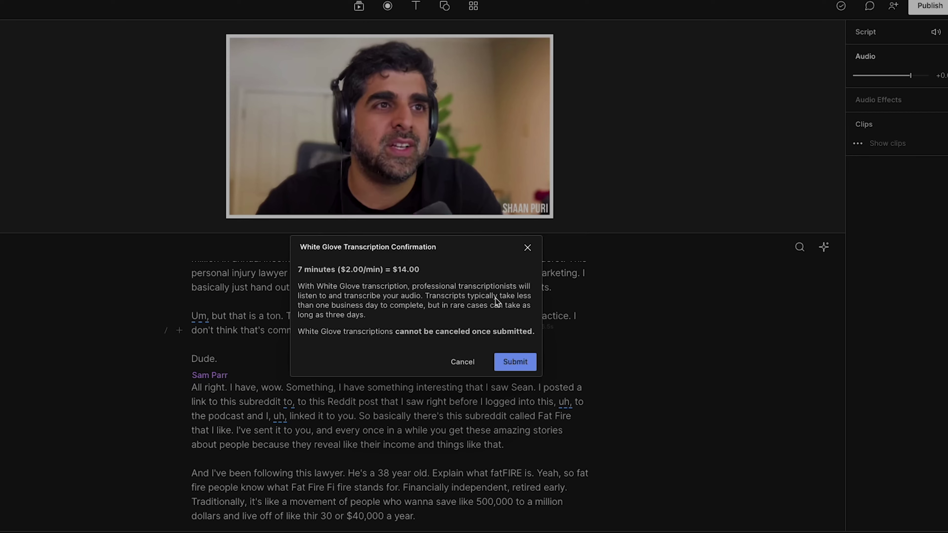